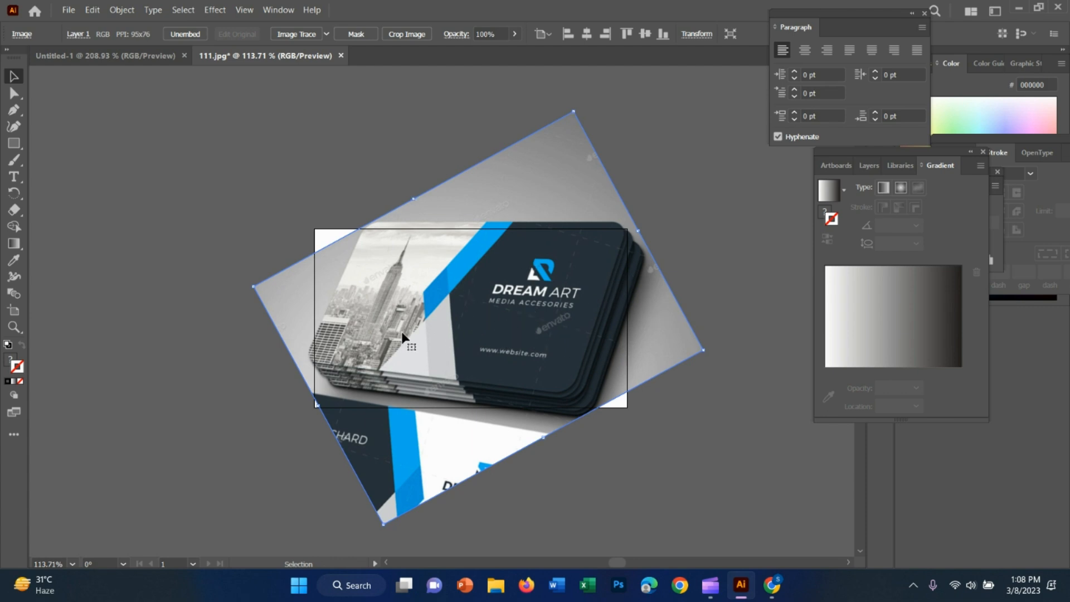
Step: Shift the business card image to the artboard's top edge and trace its diagonal blue band as a closed four-point Pen path
drag(509, 219, 477, 229)
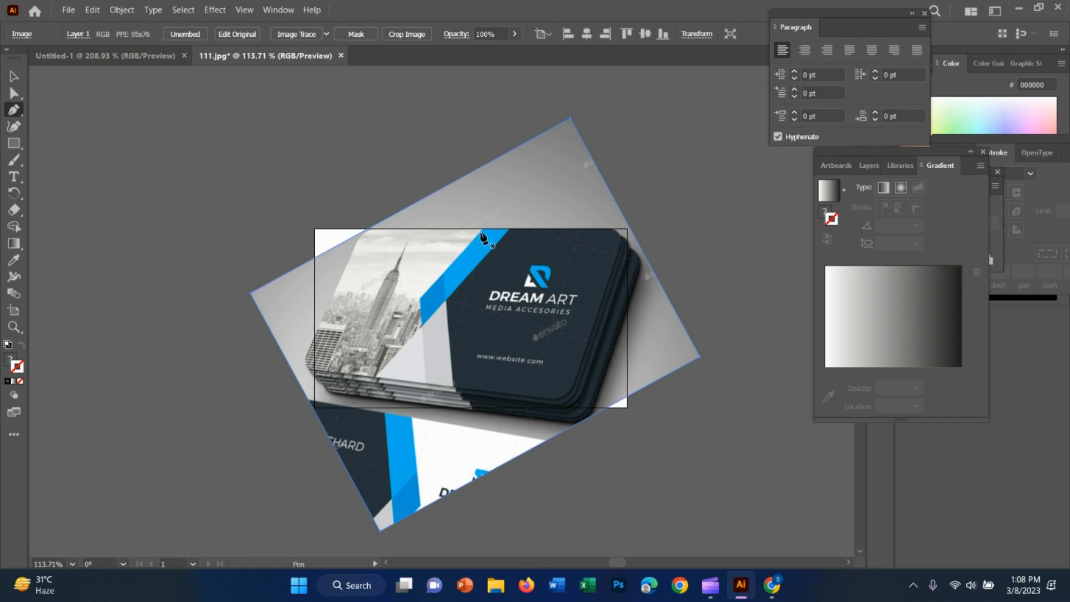
click(483, 229)
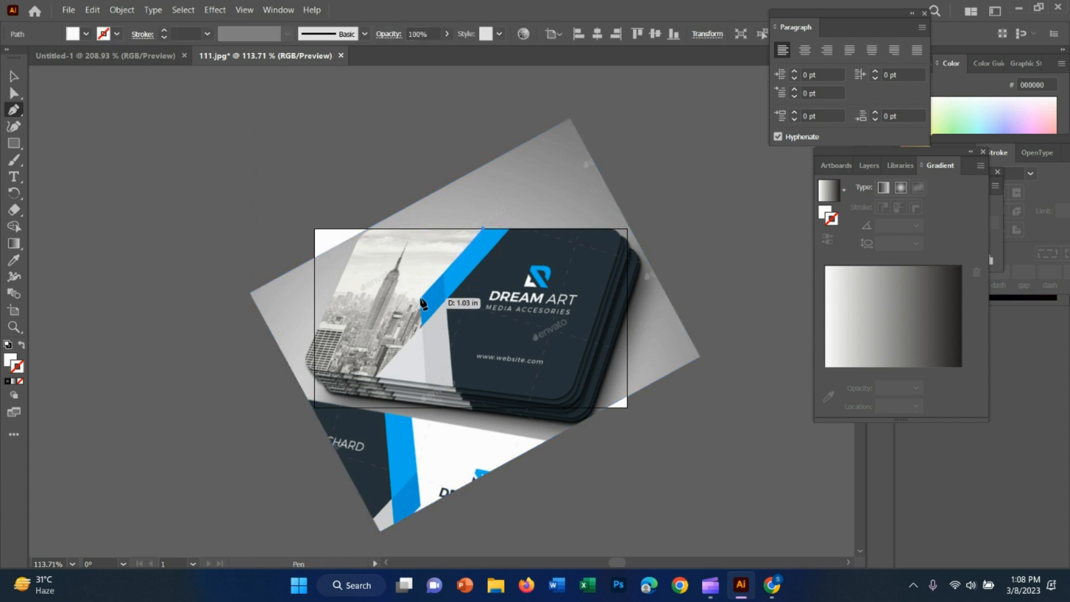
click(421, 300)
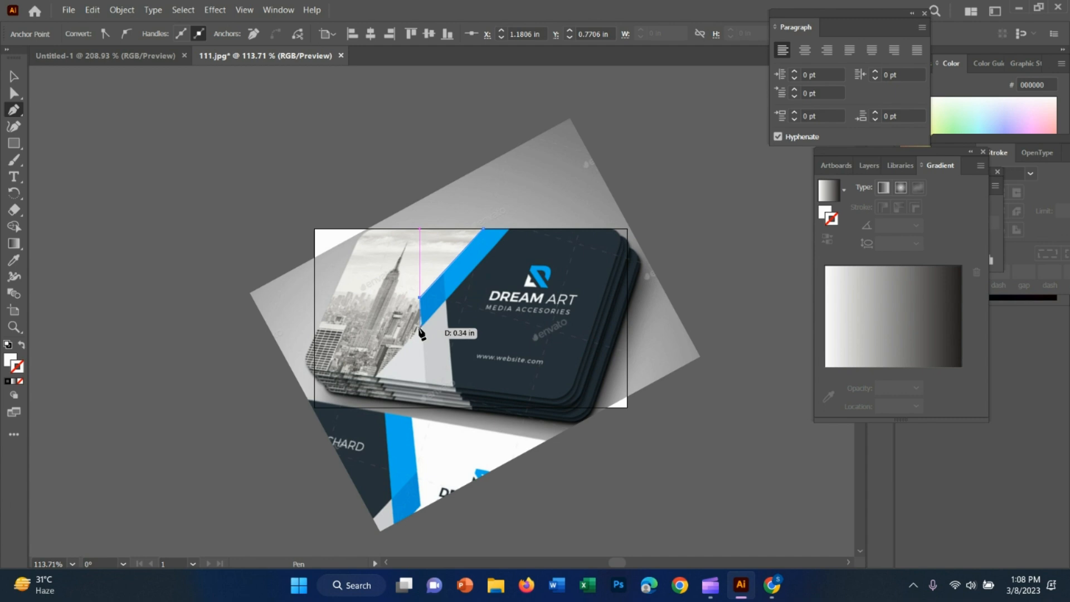
click(422, 325)
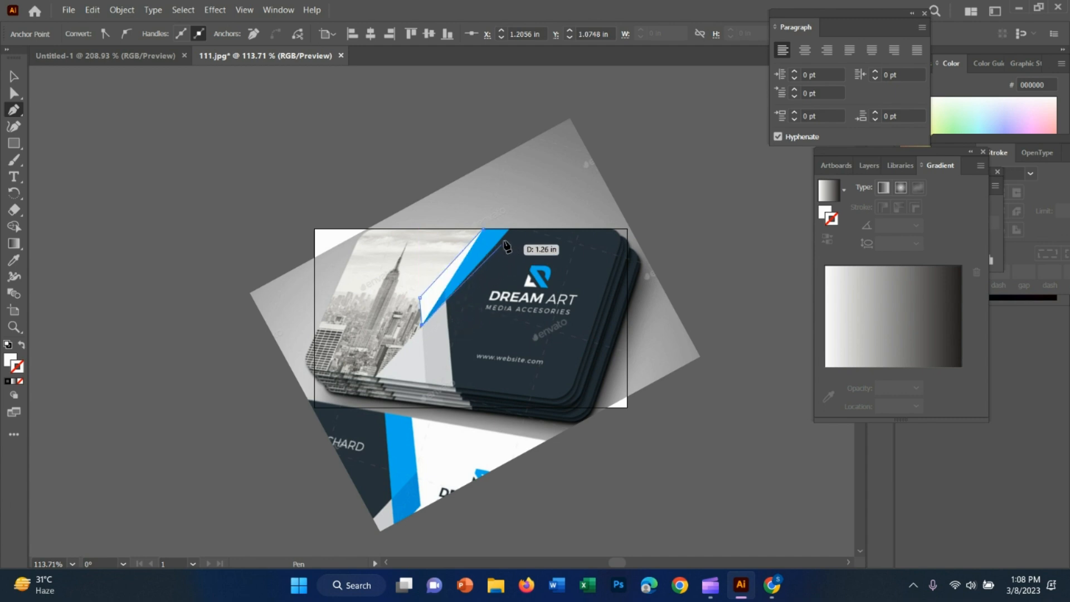
click(510, 230)
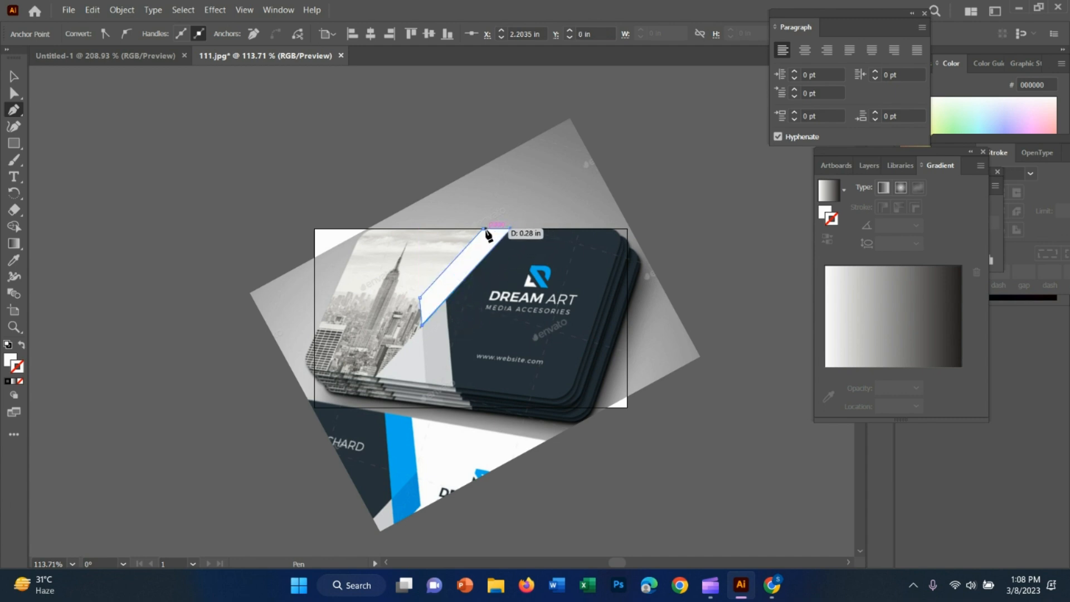
click(482, 229)
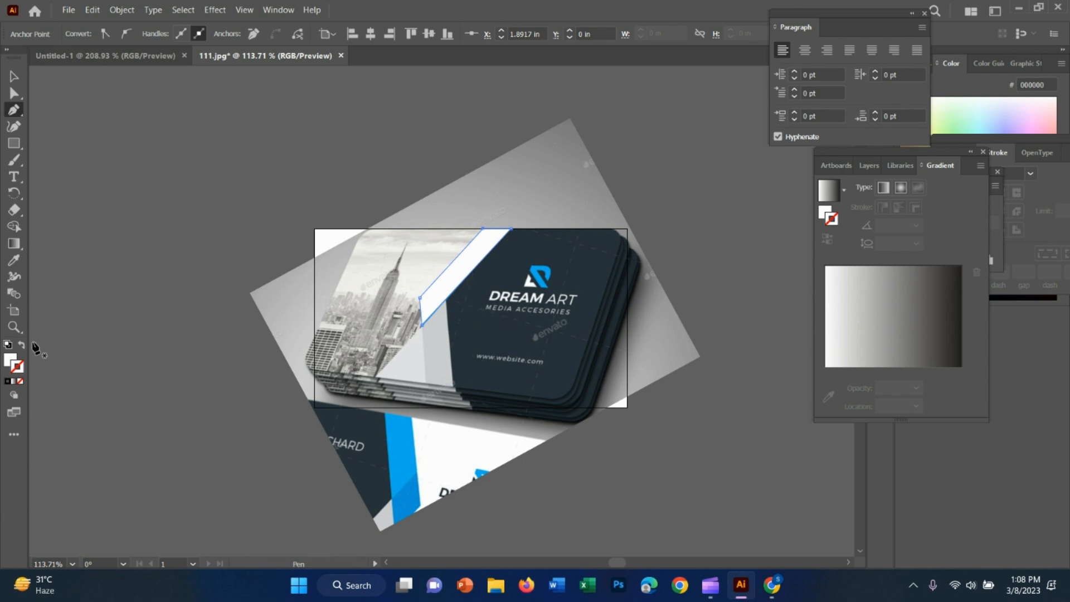
Step: Swap the band path's fill and stroke to give it a white outline with no fill, keeping all four corner points
click(22, 346)
click(22, 346)
click(20, 346)
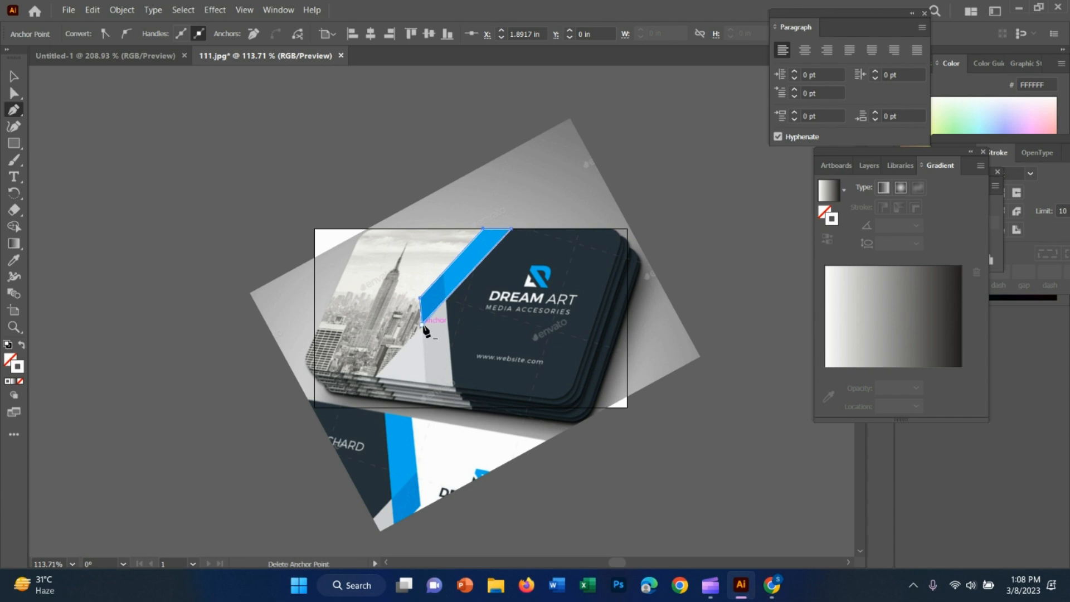
click(423, 325)
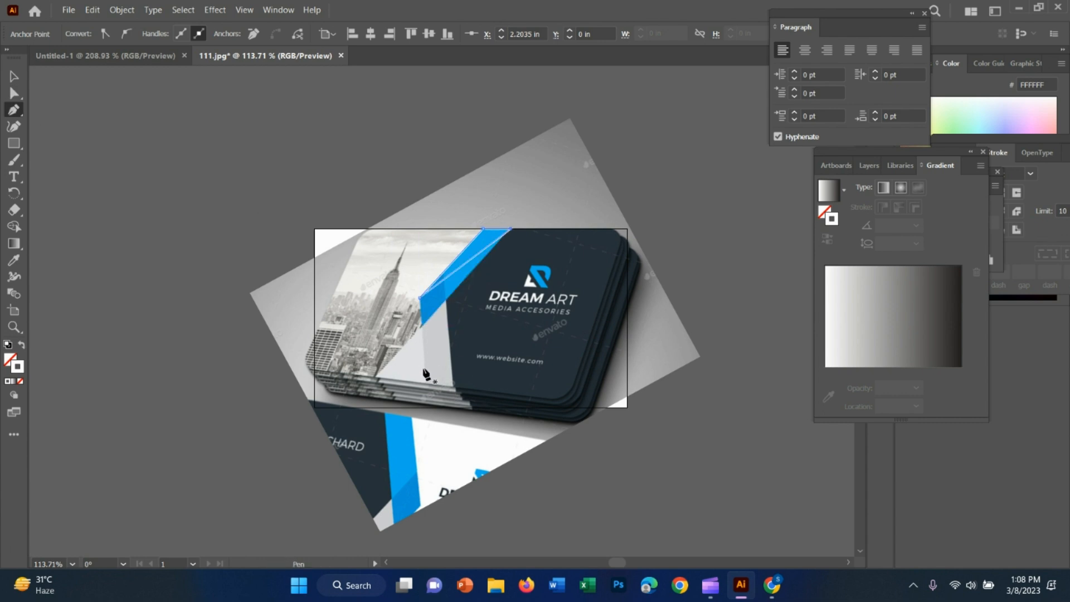
key(ctrl+z)
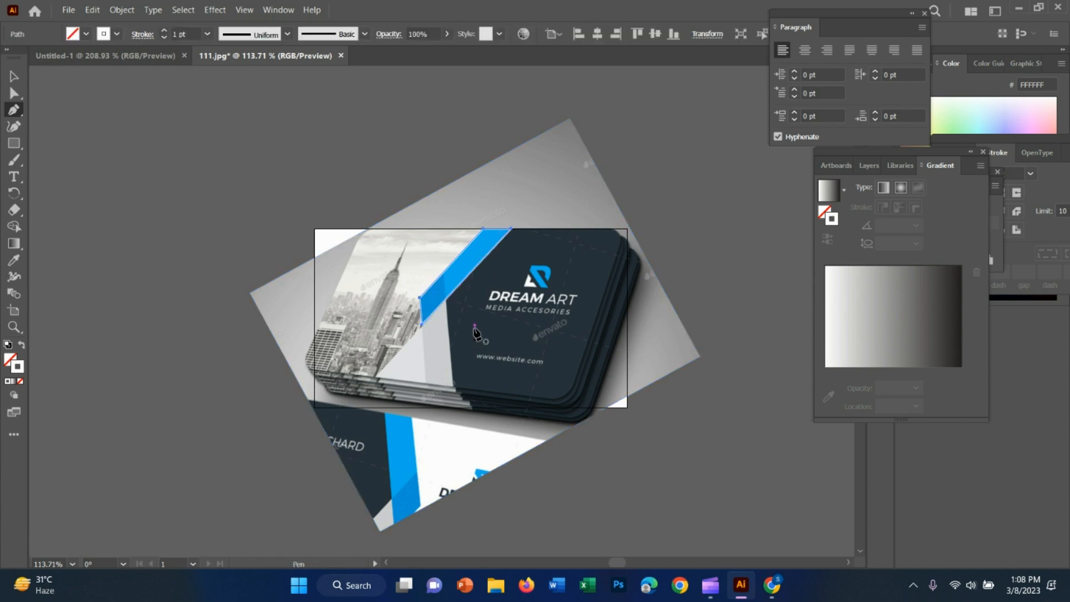
Step: Trace the bottom and left edges of the darker grey strip below the blue band with the Pen tool
click(449, 304)
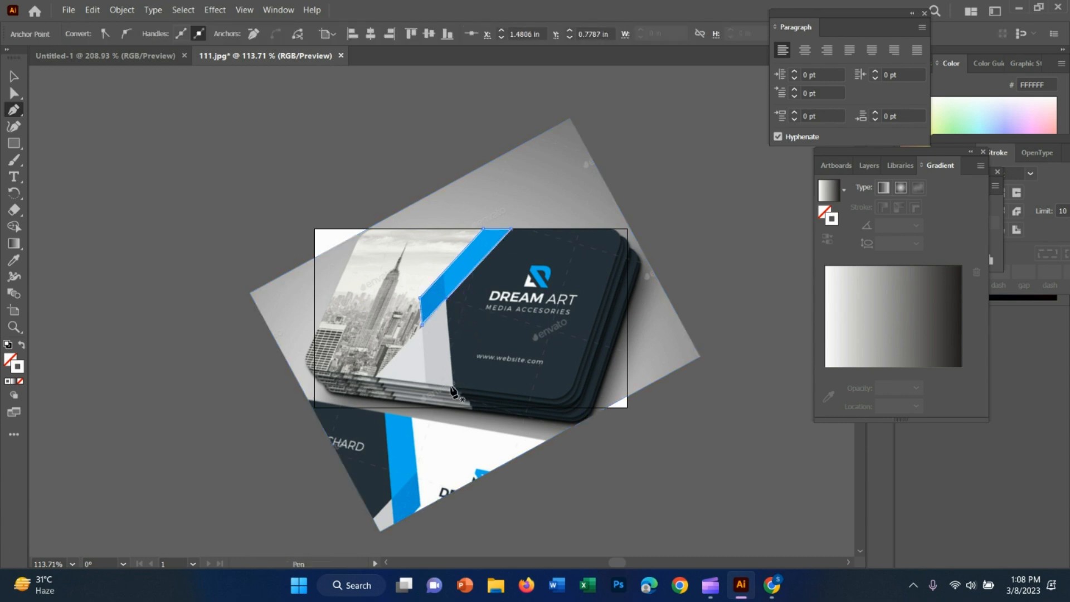
click(454, 389)
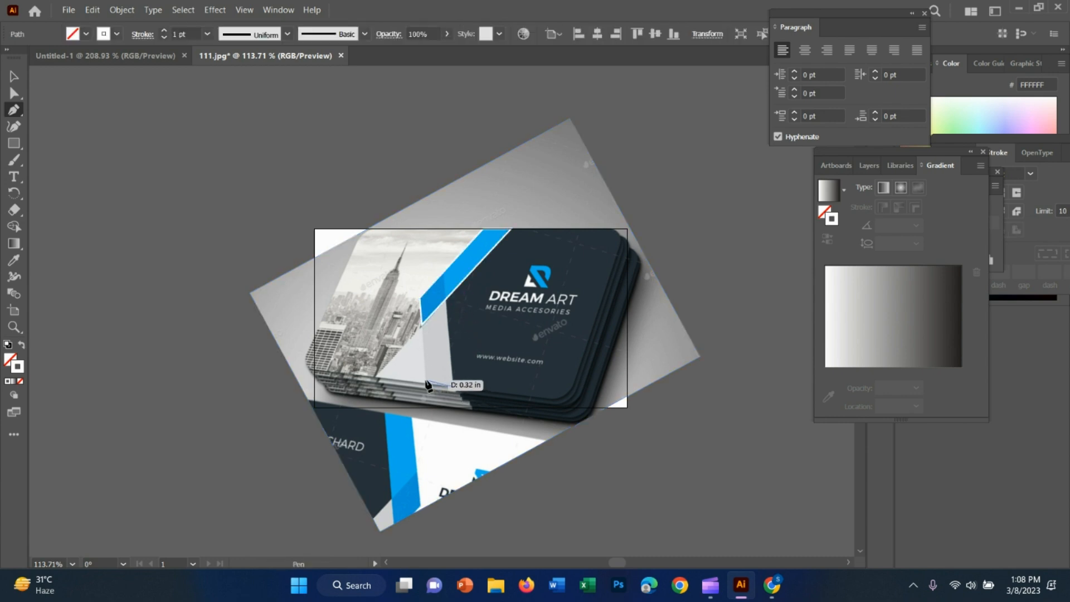
click(426, 385)
click(423, 327)
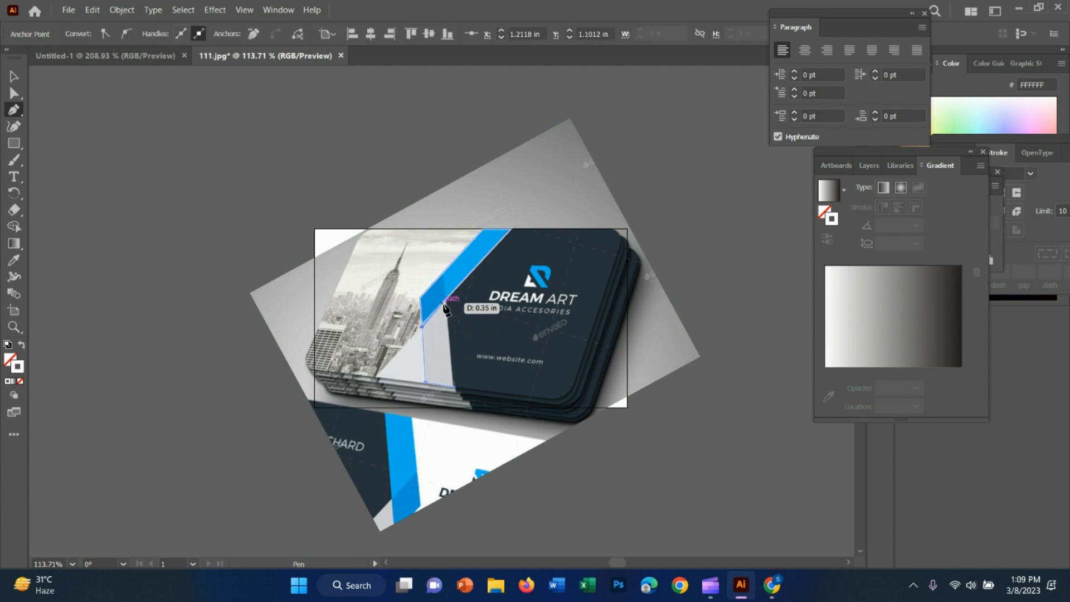
click(444, 304)
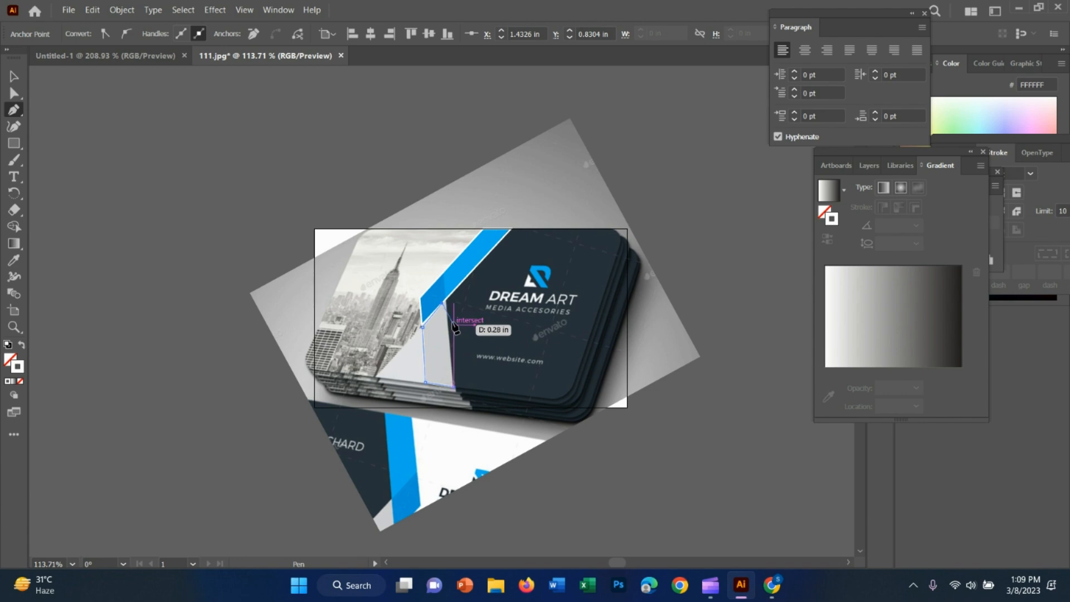
key(z)
drag(438, 315, 475, 347)
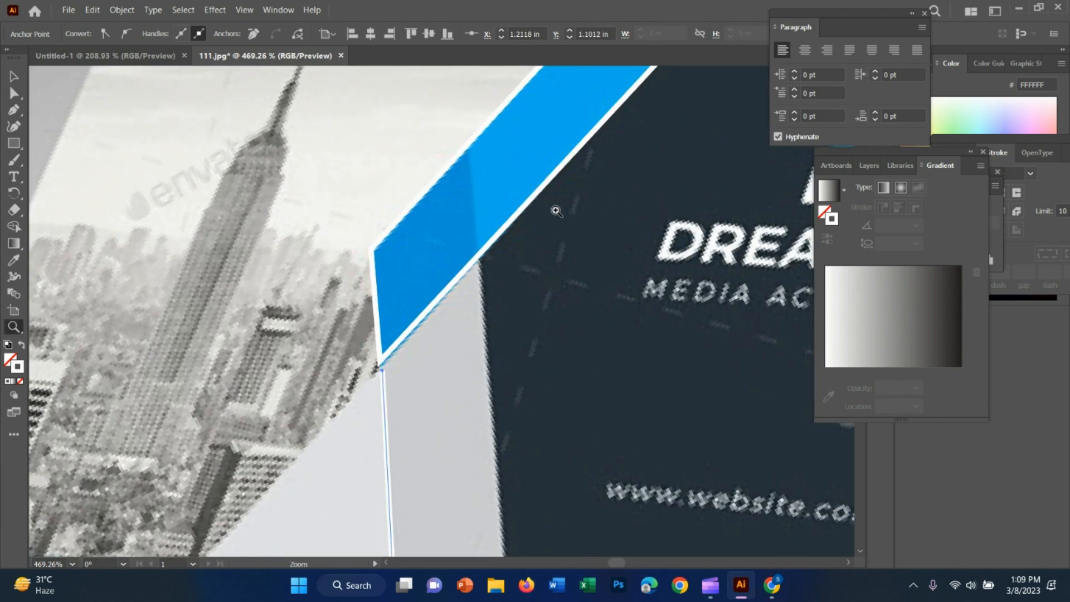
click(14, 110)
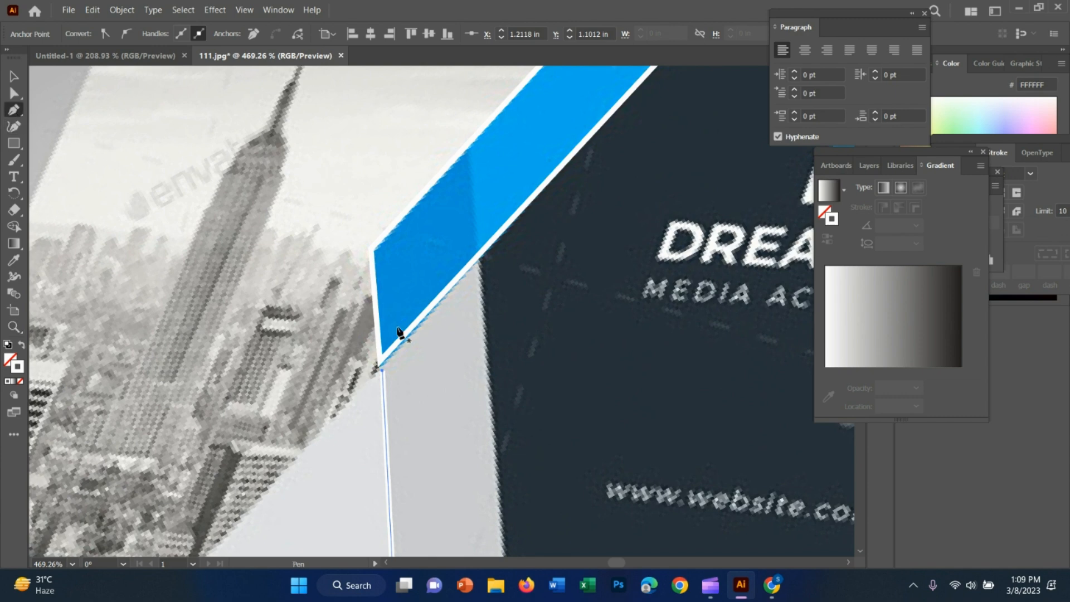
click(479, 263)
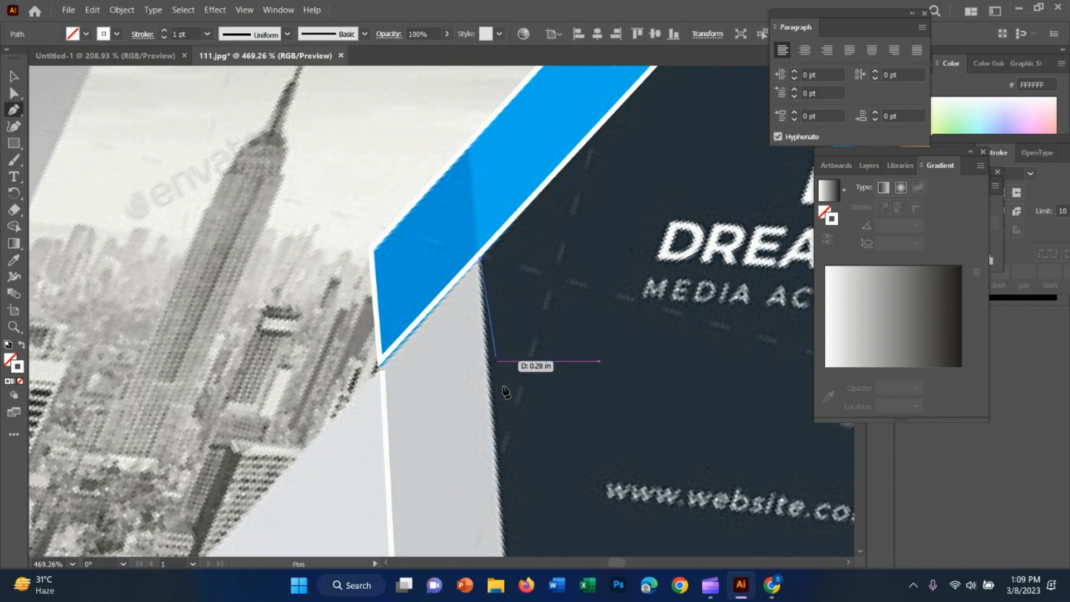
scroll(502, 384, down, 3)
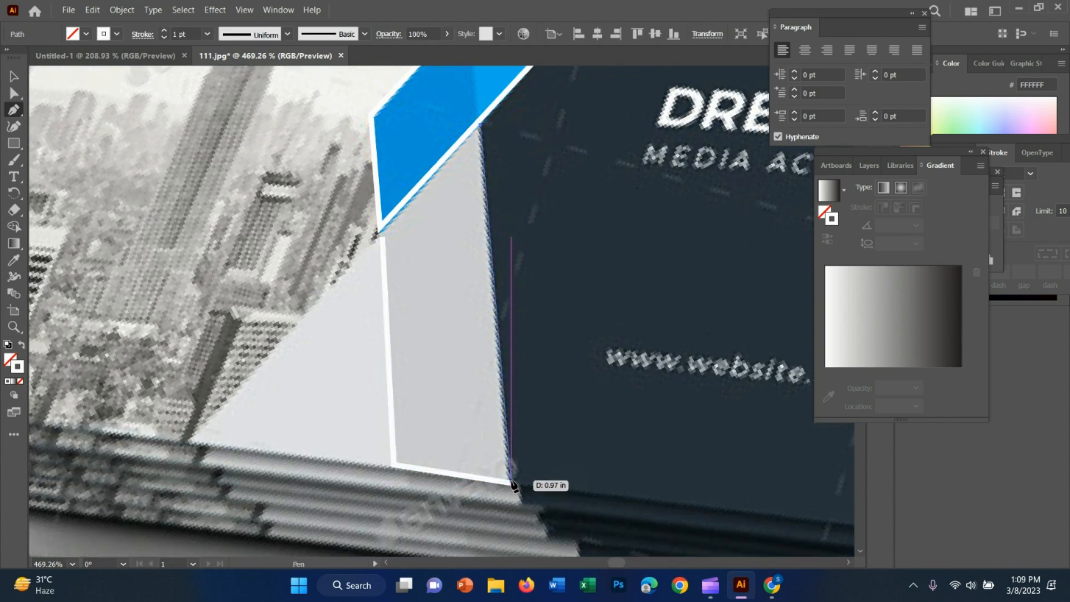
click(511, 483)
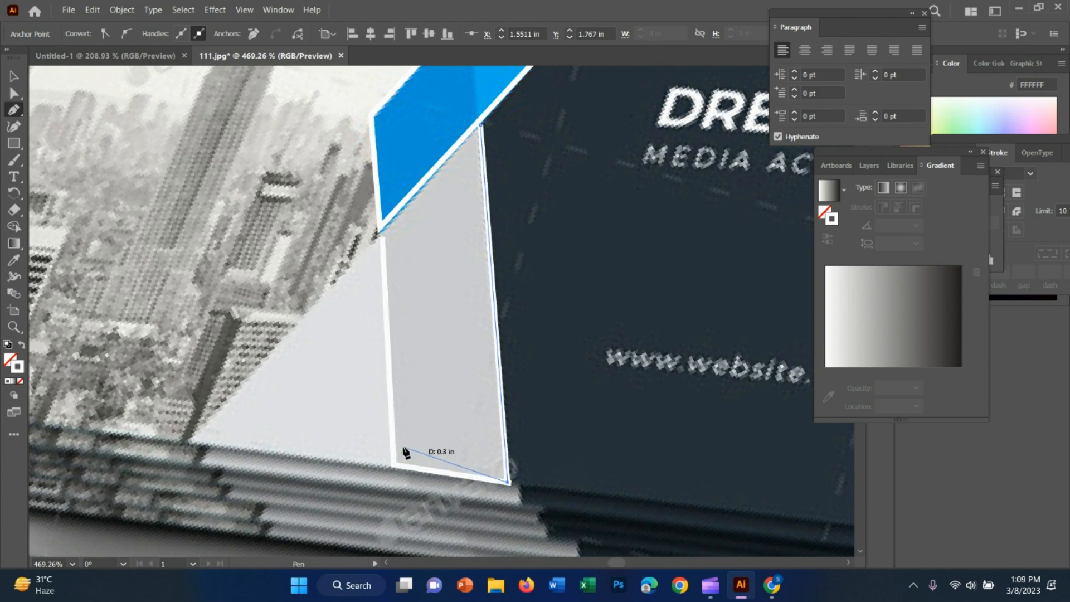
key(Escape)
click(23, 79)
key(a)
key(v)
key(Delete)
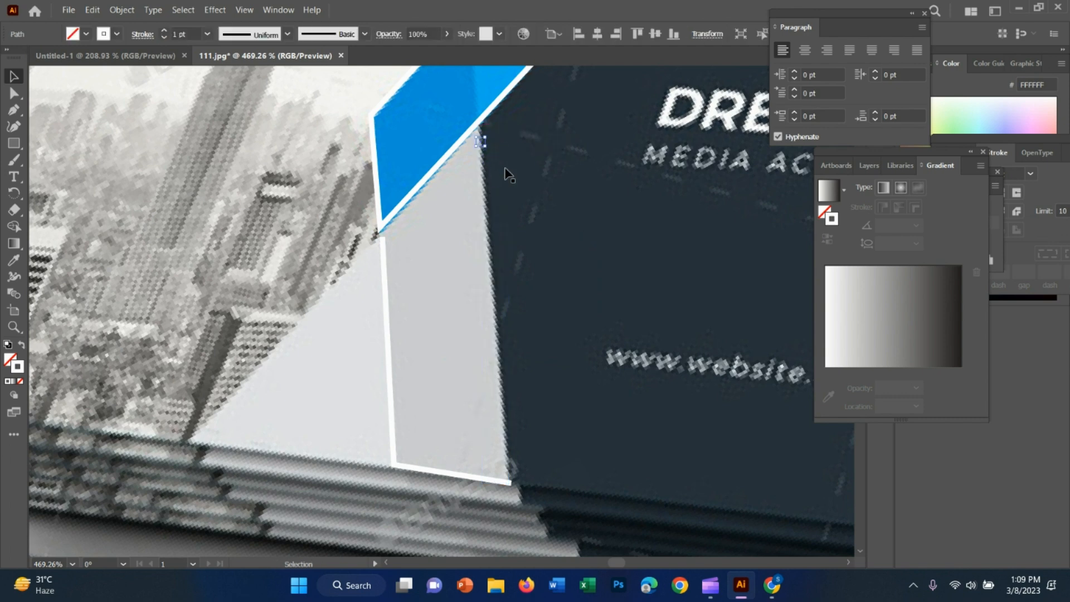
Step: Retrace the darker grey strip below the blue band as a closed four-point path with the Pen tool
key(p)
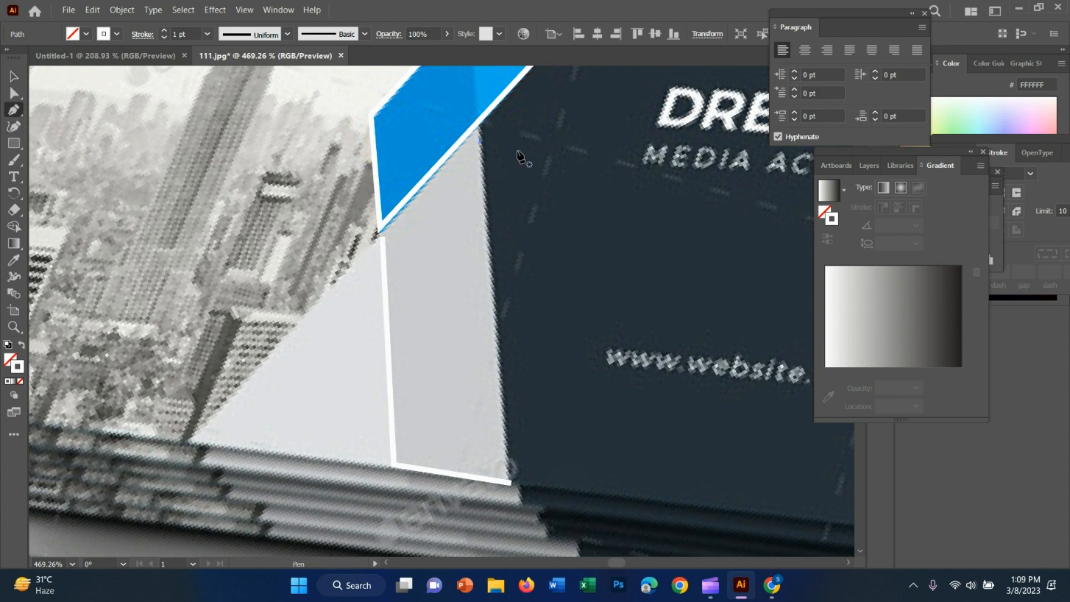
click(482, 137)
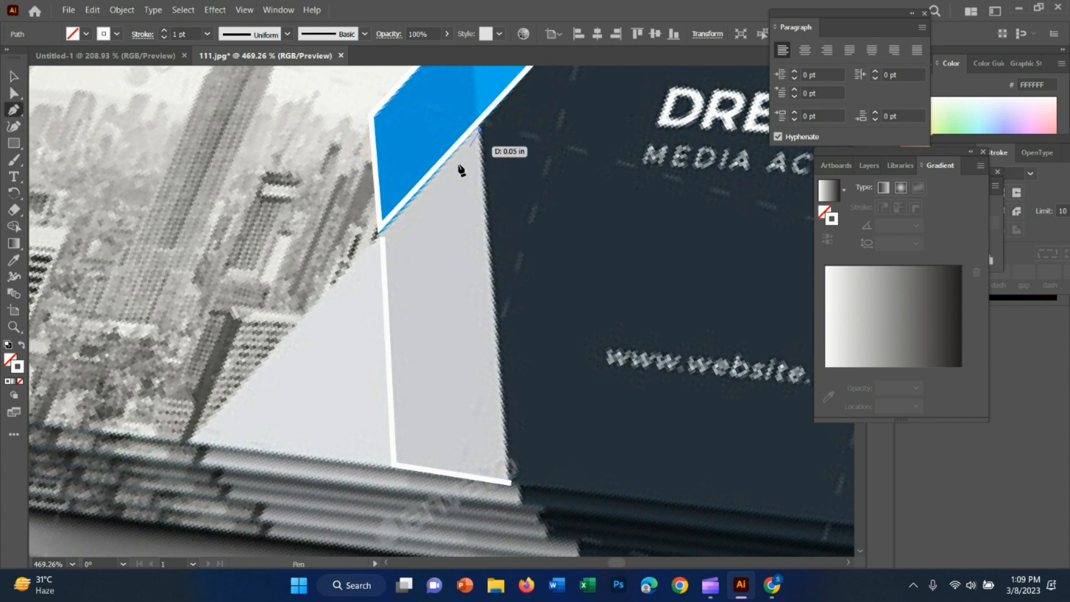
click(382, 233)
click(394, 458)
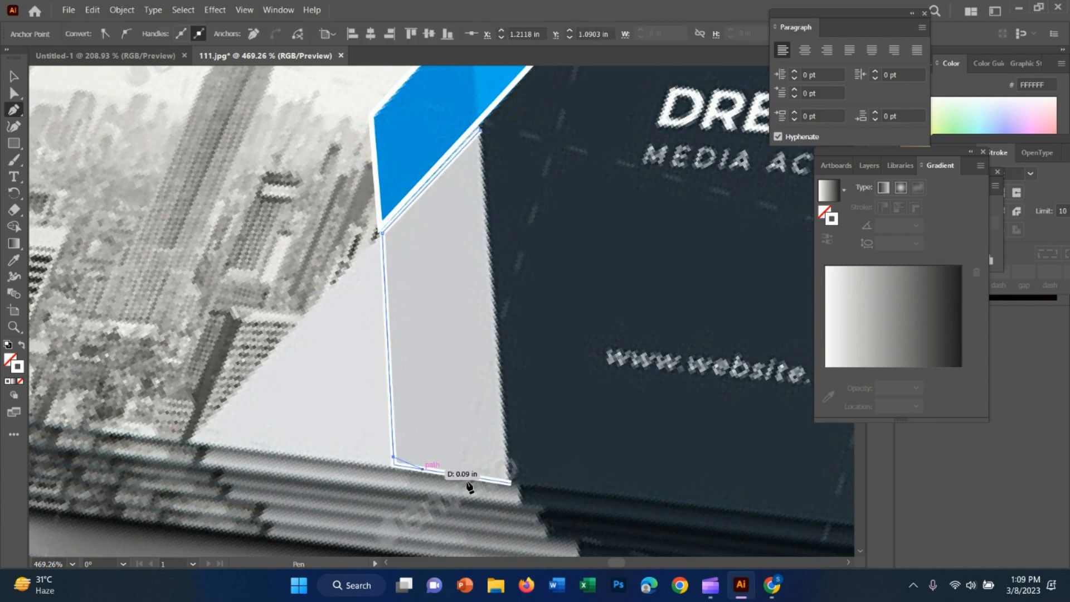
click(510, 478)
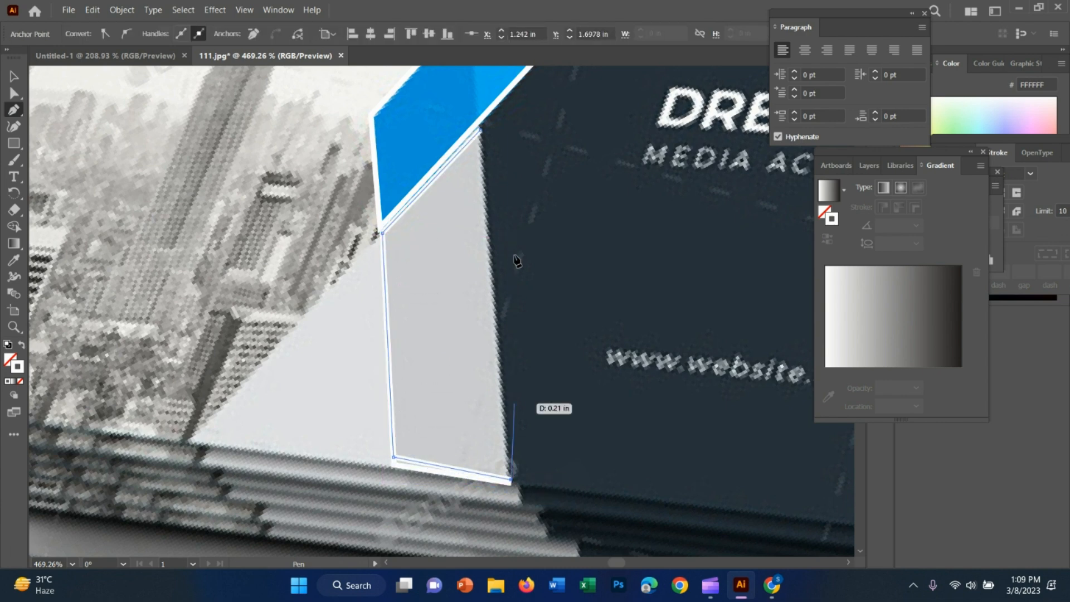
click(482, 130)
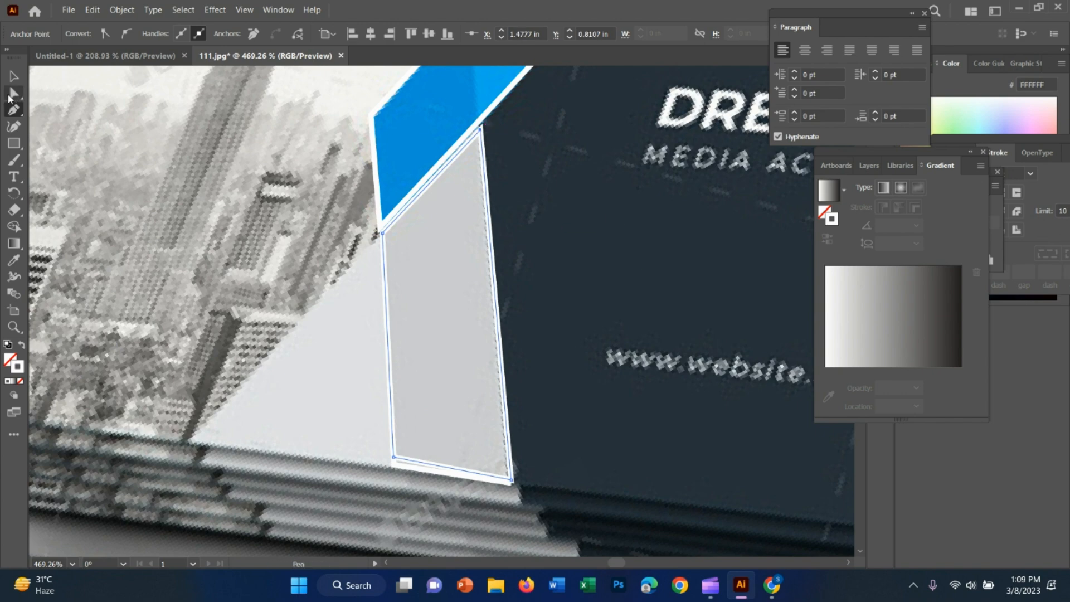
click(12, 78)
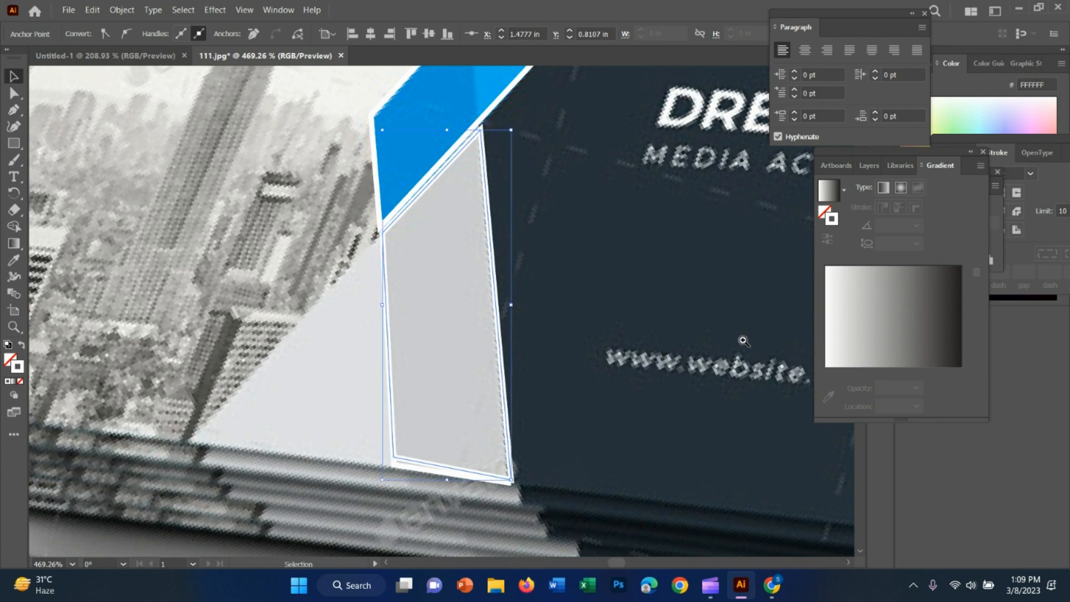
Step: Trace the light grey triangle beside the darker grey strip as a closed three-point path with the Pen tool
key(z)
drag(740, 337, 633, 273)
drag(683, 306, 712, 308)
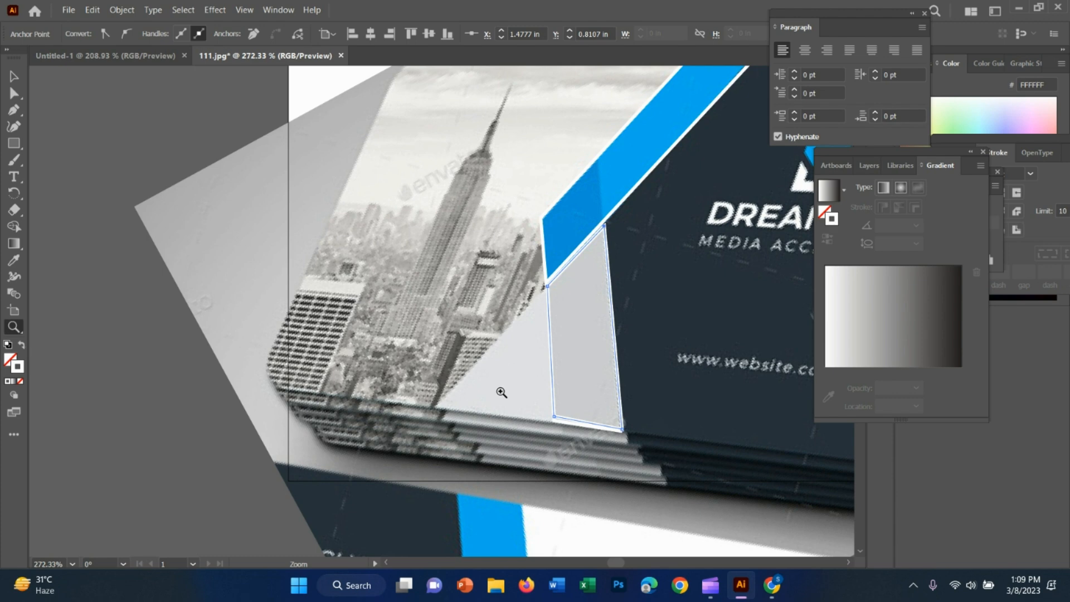
click(9, 111)
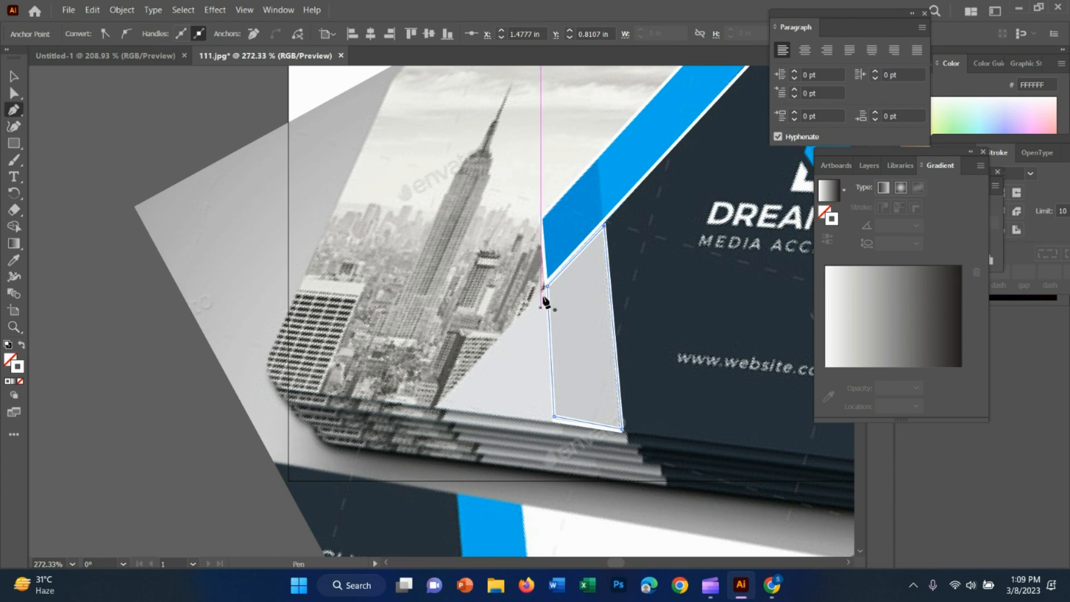
click(543, 287)
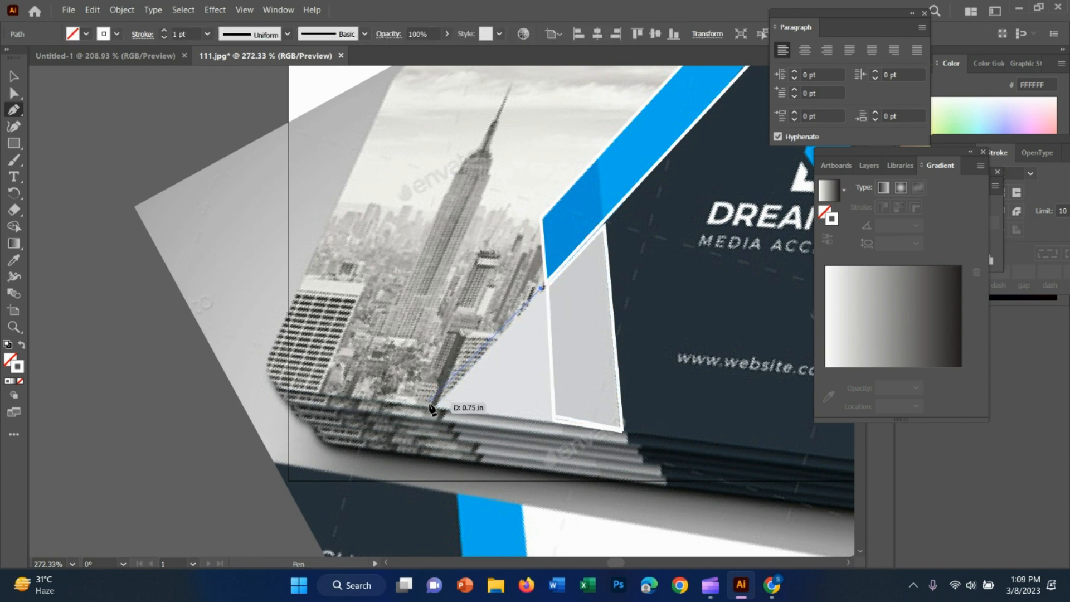
click(439, 409)
click(550, 419)
click(545, 288)
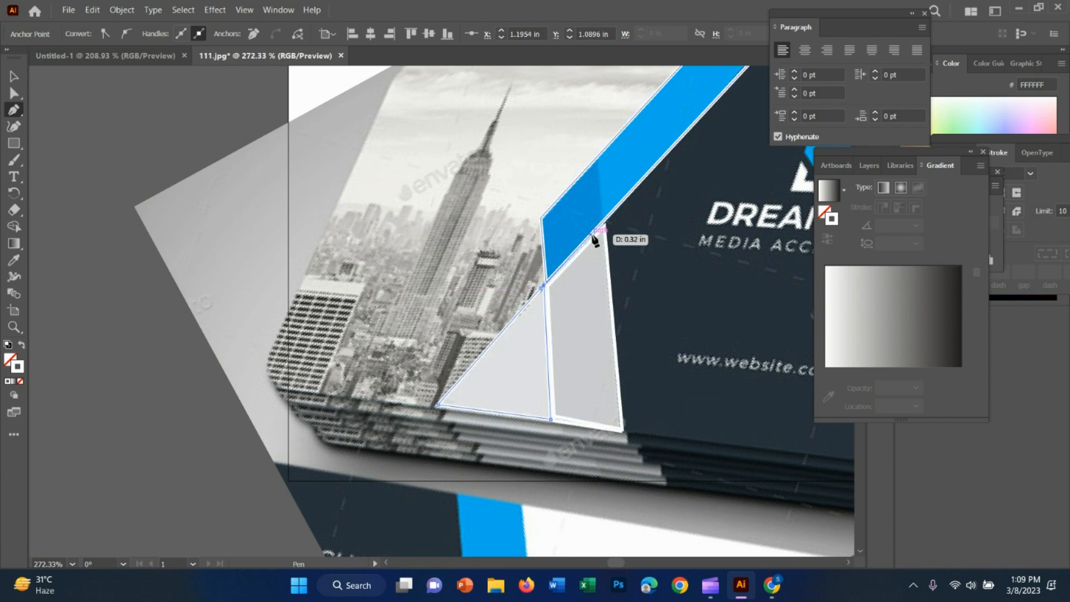
click(15, 78)
Step: Move the business card image up and to the left, away from the traced shapes on the artboard
key(z)
drag(713, 347, 445, 155)
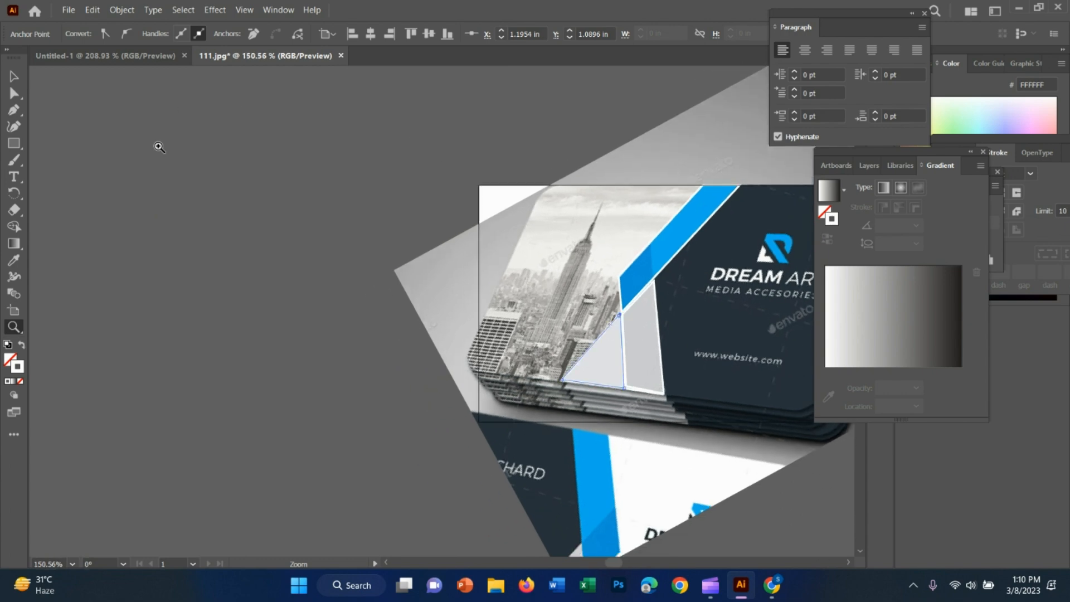
key(v)
drag(691, 337, 412, 122)
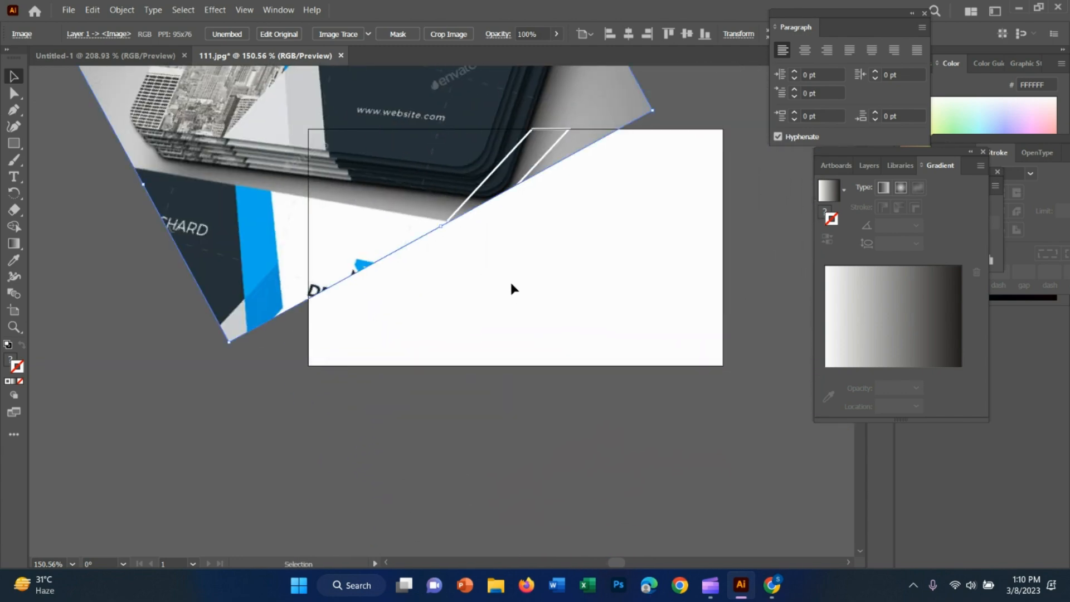
click(487, 290)
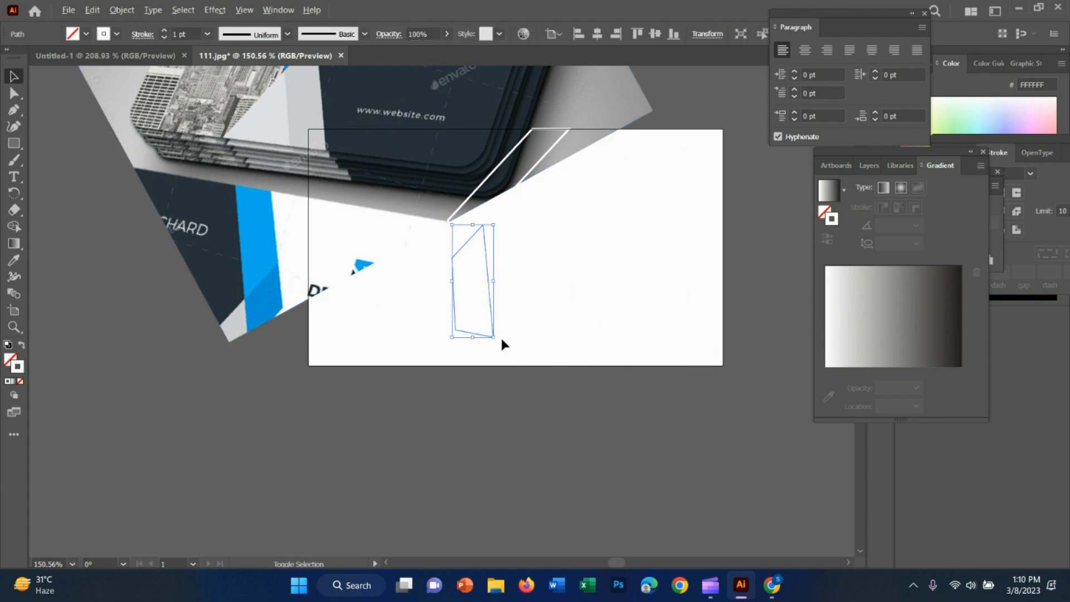
drag(494, 337, 527, 372)
key(ctrl+z)
click(456, 261)
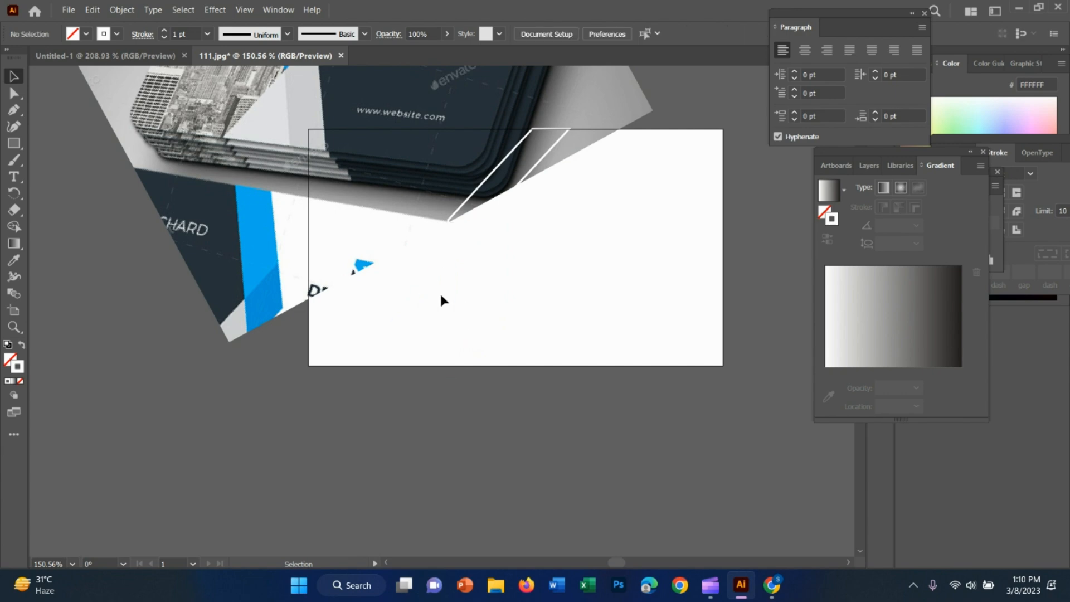
Step: Fill the traced diagonal band with the red F41919
drag(394, 226, 391, 216)
click(435, 279)
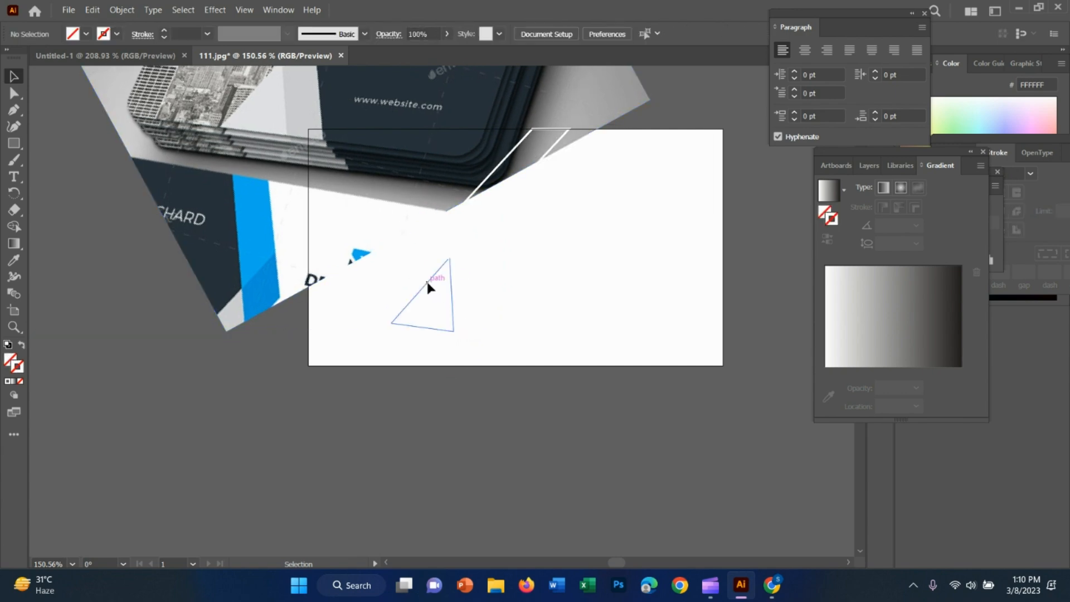
click(429, 284)
click(474, 215)
click(488, 177)
click(516, 178)
click(86, 37)
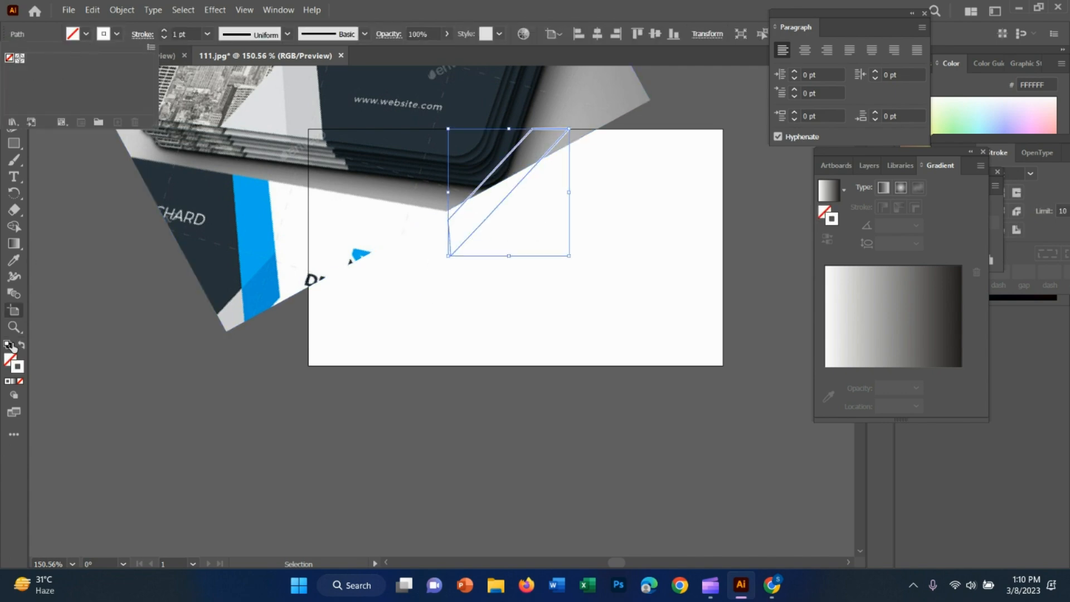
double_click(17, 366)
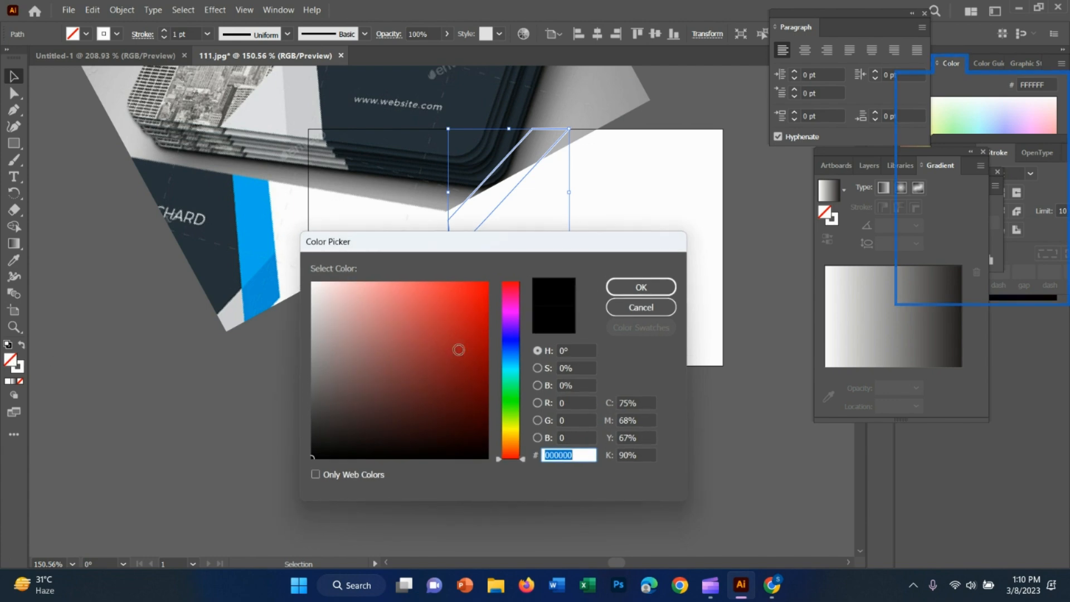
click(470, 306)
click(669, 288)
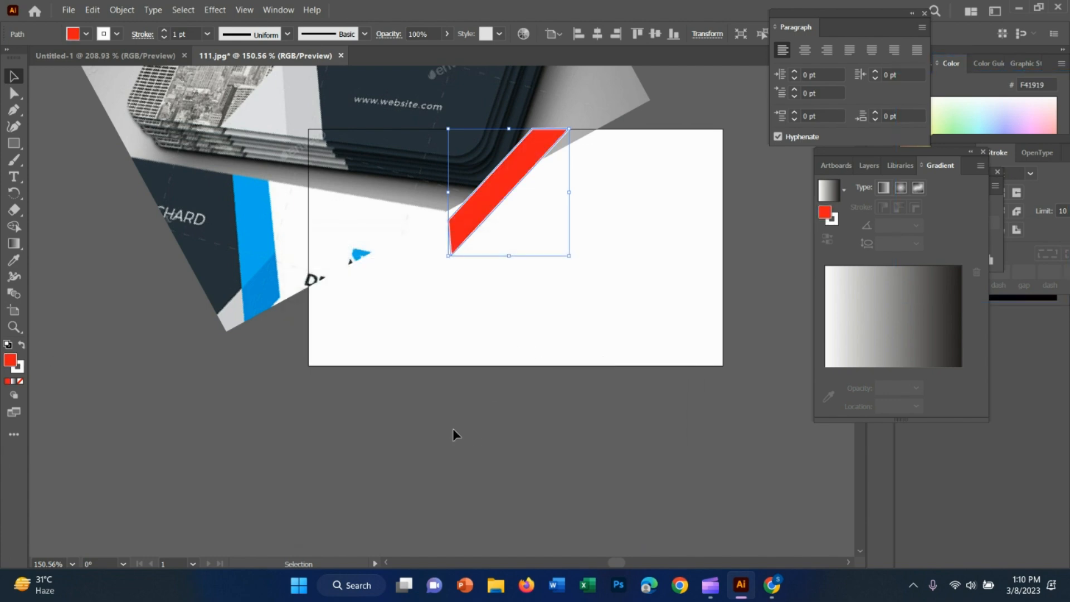
Step: Move the business card image back under the traced shapes and retrace the darker grey strip down to the artboard's bottom edge with the Pen tool
drag(252, 190, 419, 386)
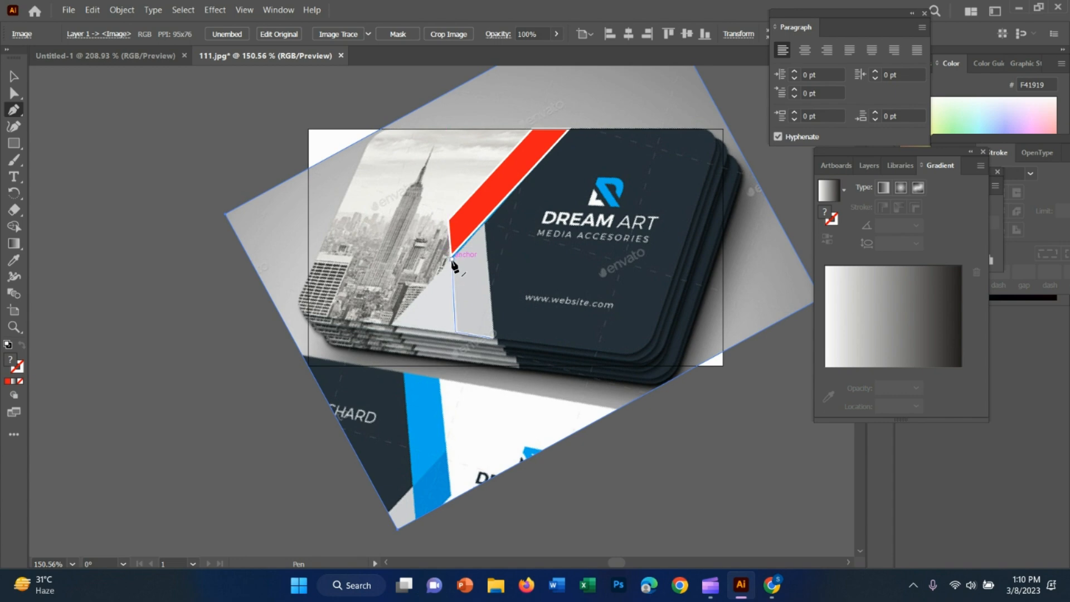
click(451, 258)
click(456, 333)
click(458, 366)
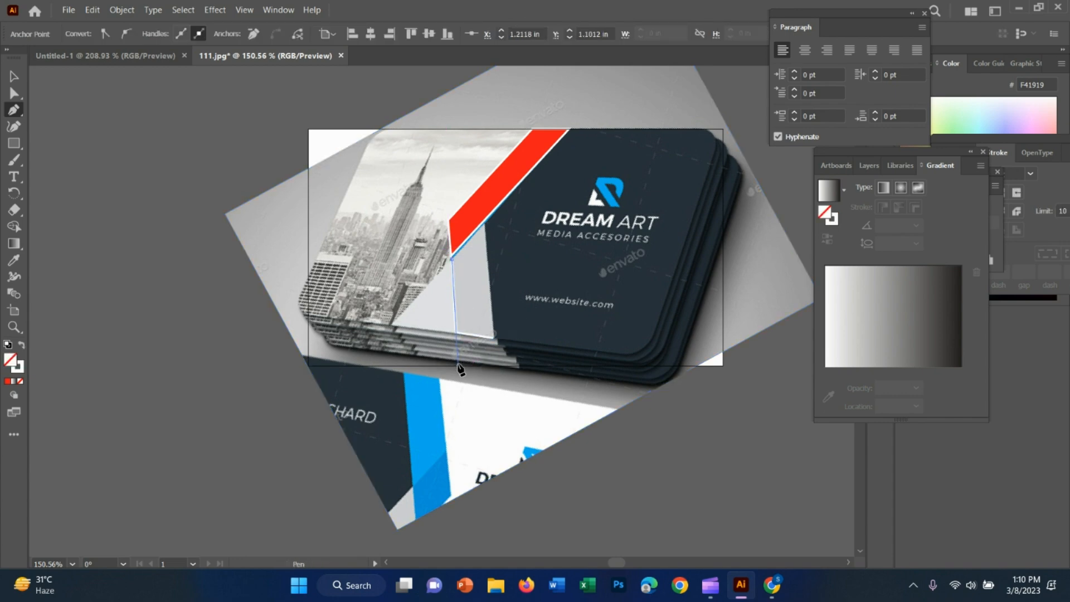
click(499, 365)
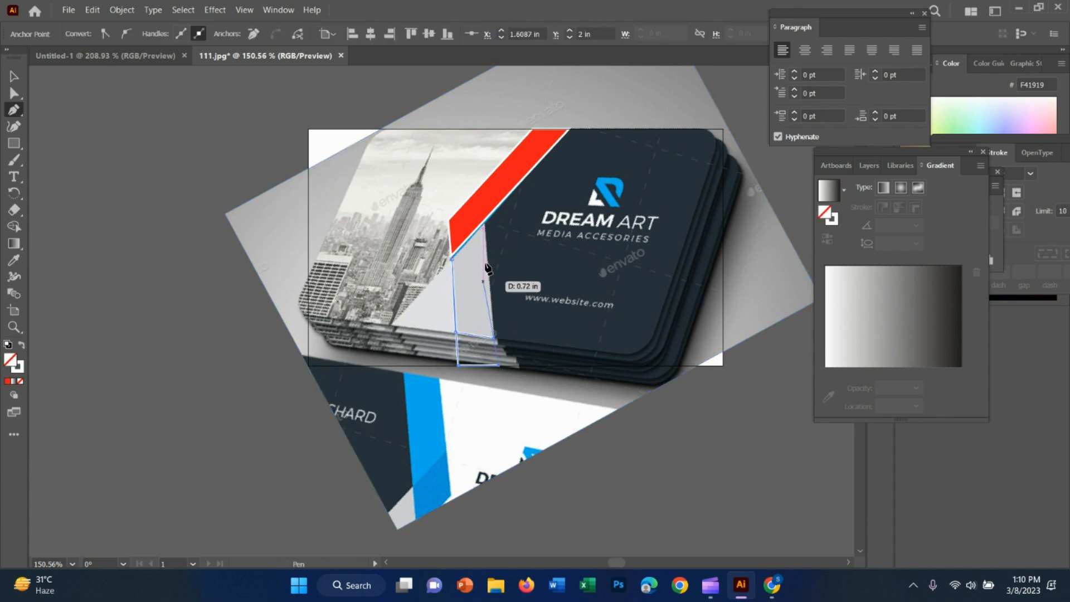
click(483, 226)
click(452, 259)
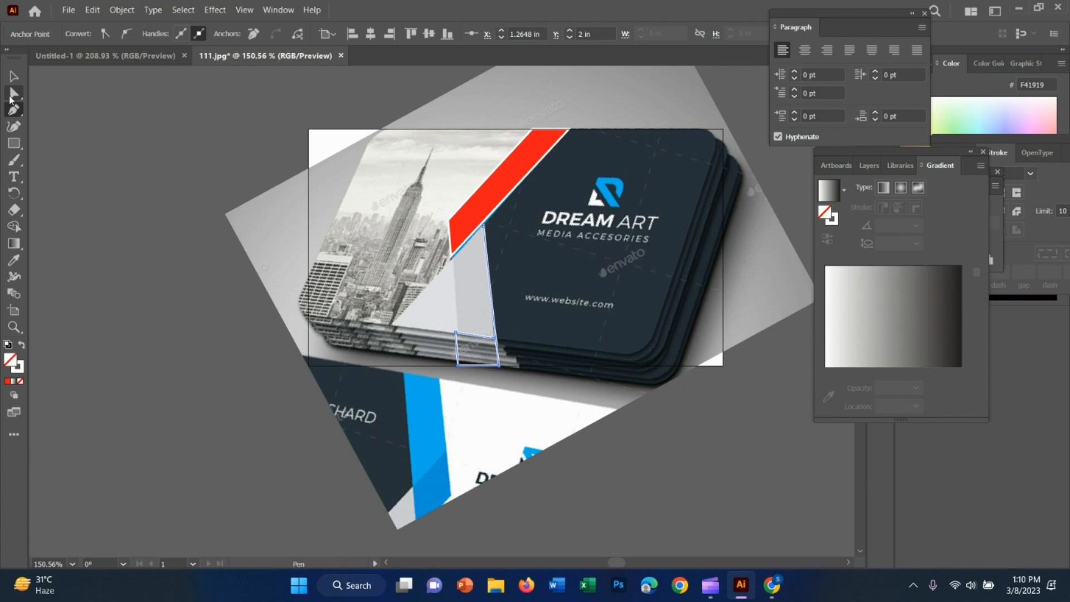
Step: Trace the light grey triangle as a closed path extending to the artboard's bottom edge with the Pen tool
click(449, 259)
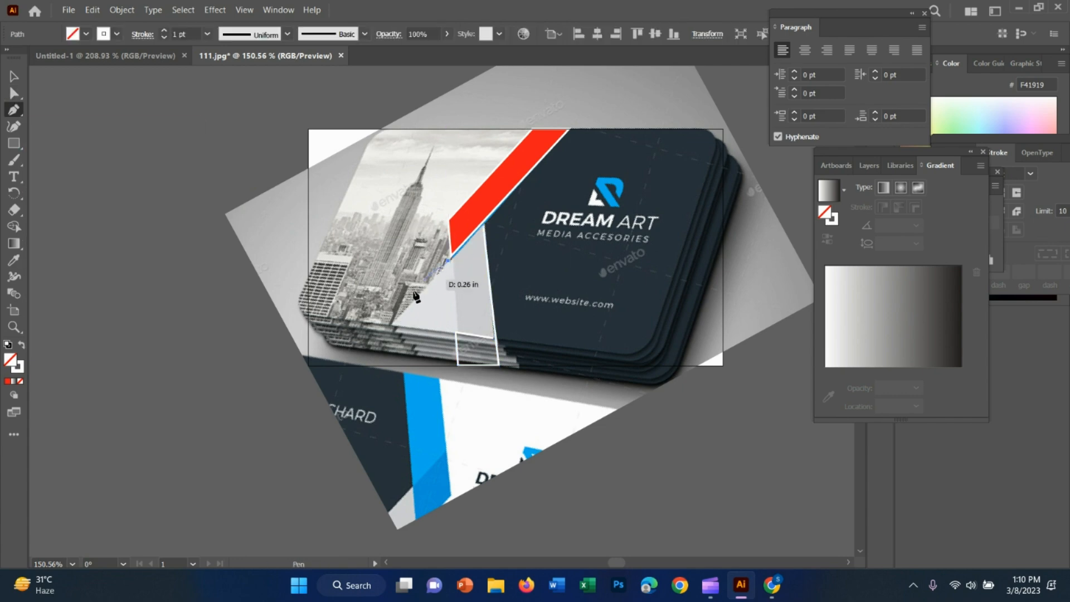
click(372, 366)
click(457, 366)
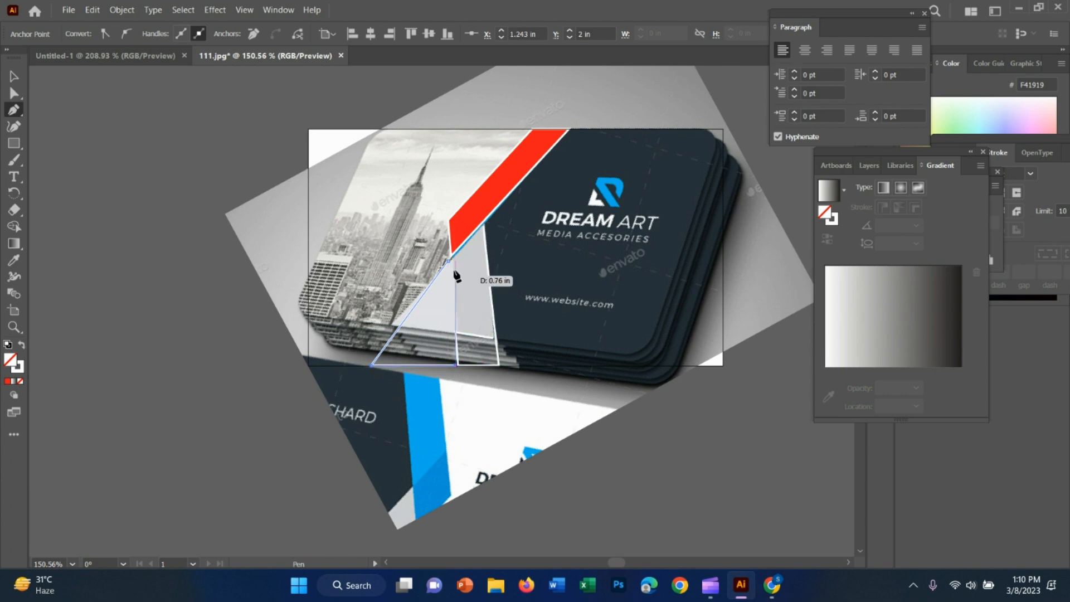
click(453, 261)
click(458, 254)
Step: Move the business card image off the traced shapes and fill the diagonal band with the blue 00ACEF sampled from the image
click(14, 76)
drag(559, 256, 160, 138)
drag(224, 162, 291, 319)
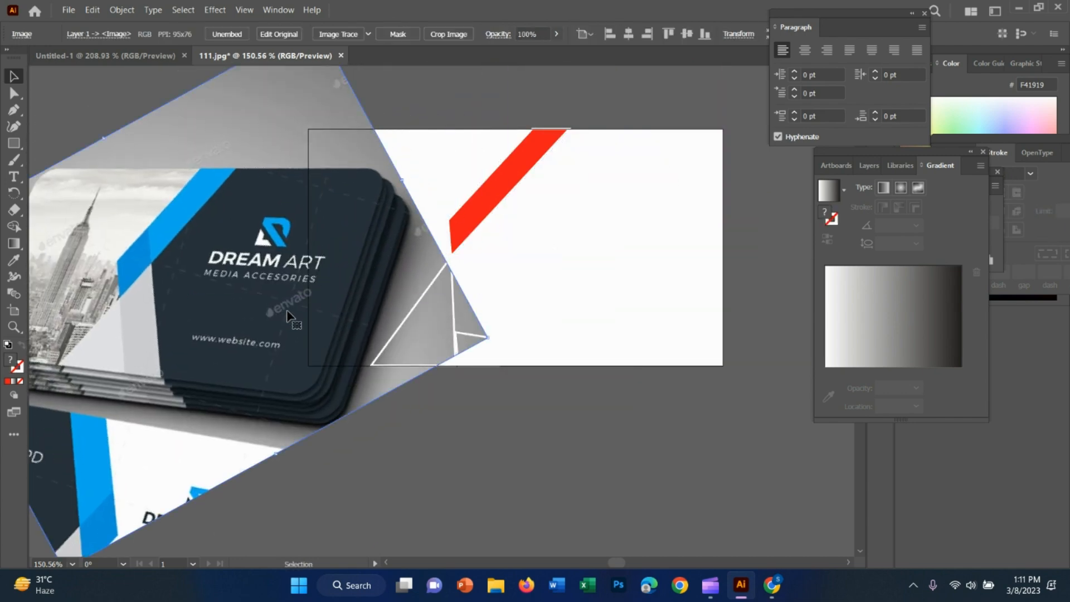
click(476, 215)
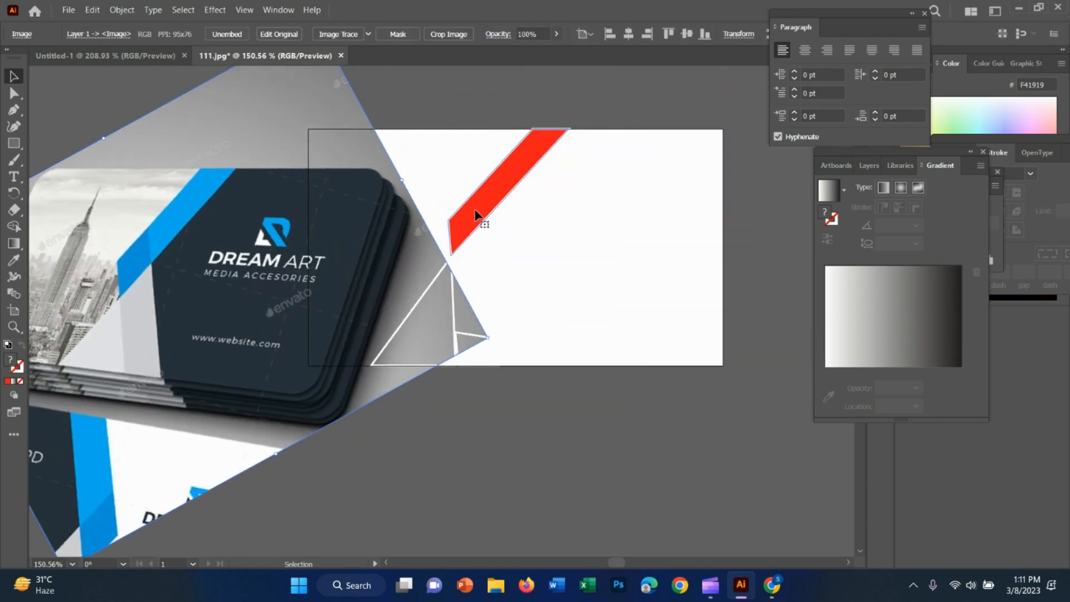
key(i)
click(199, 200)
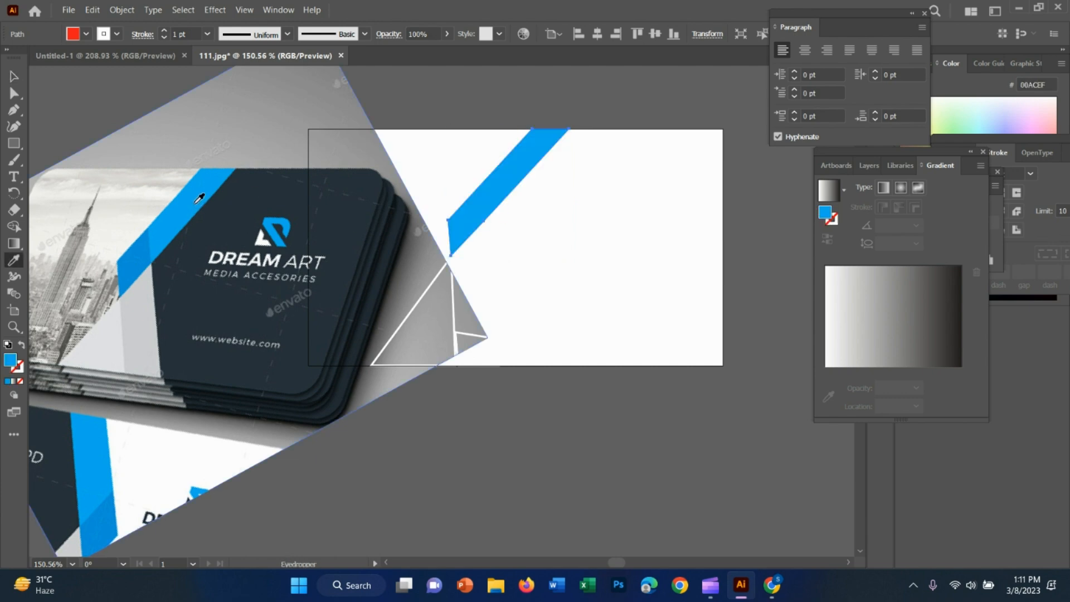
Step: Fill the traced strip below the band with the grey CECFD1 sampled from the card image
key(v)
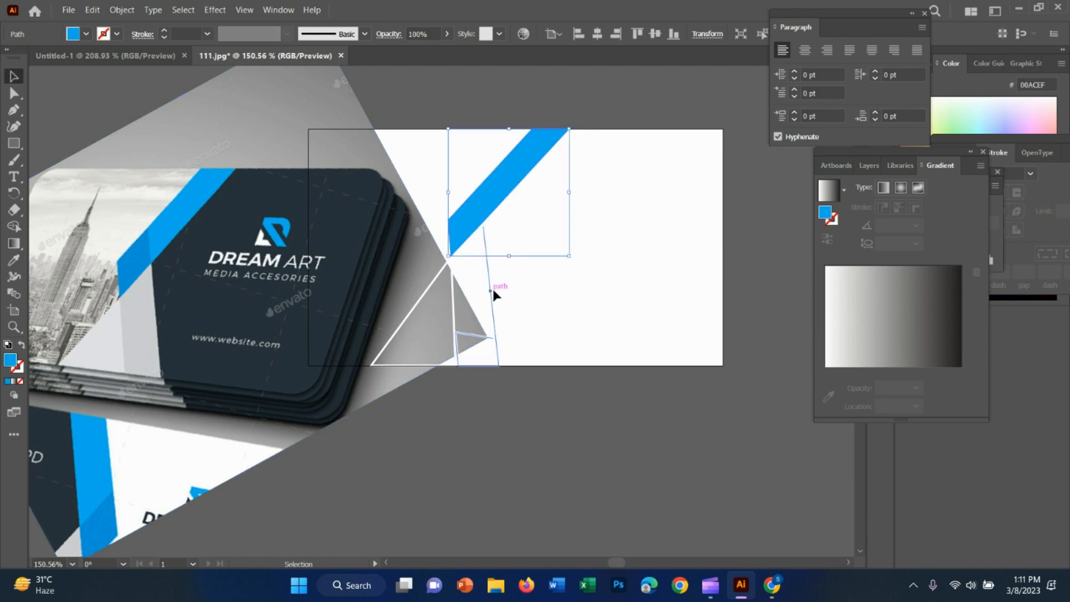
click(492, 290)
key(i)
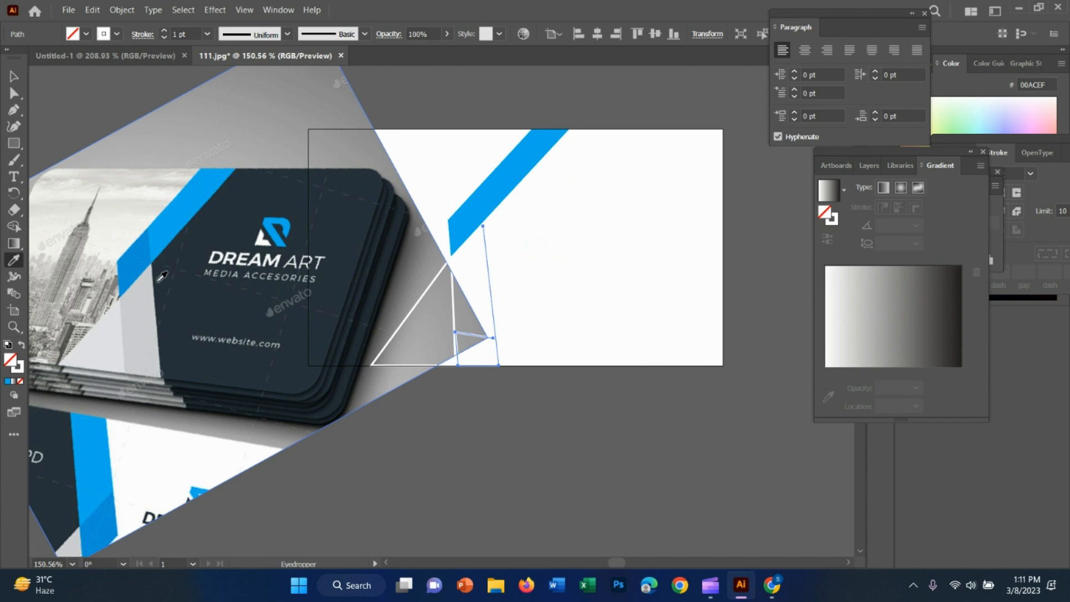
click(148, 318)
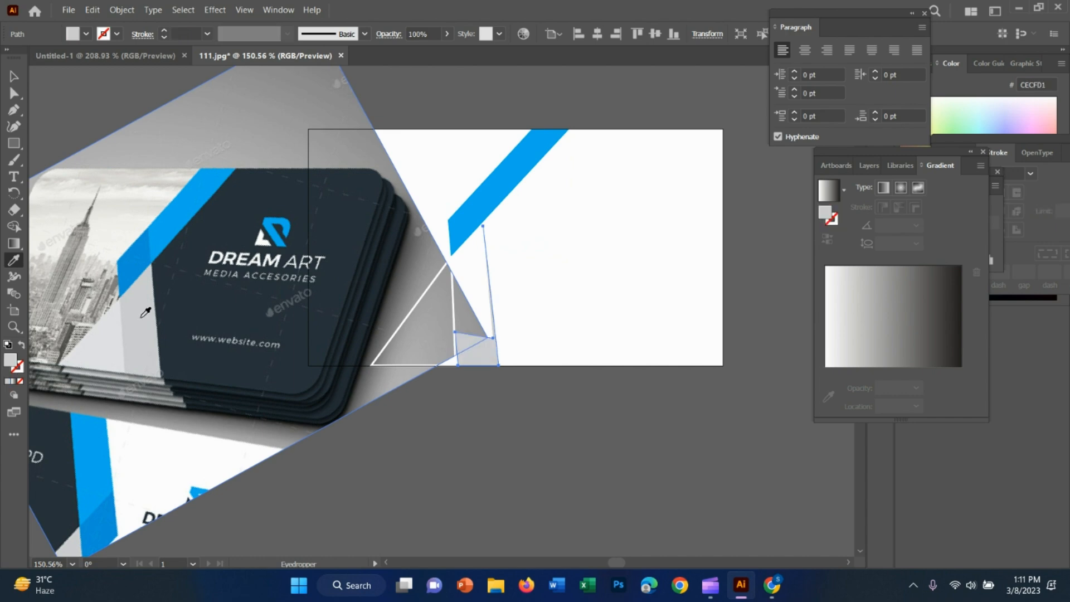
Step: Move the business card image further up and away from the traced shapes, and select the grey strip
click(14, 76)
drag(229, 222, 142, 125)
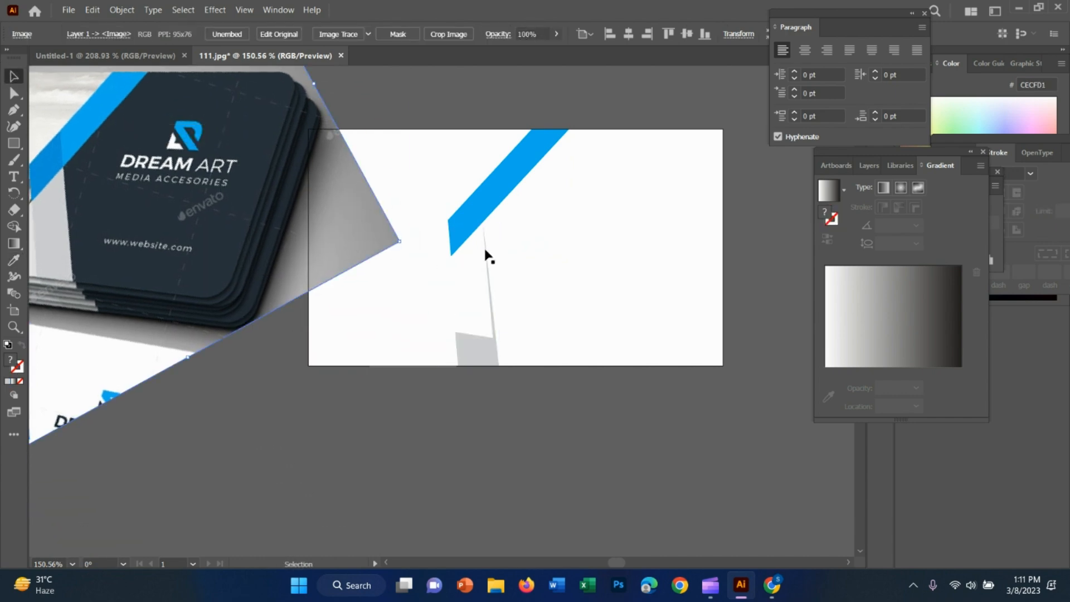
click(457, 338)
click(457, 266)
click(471, 347)
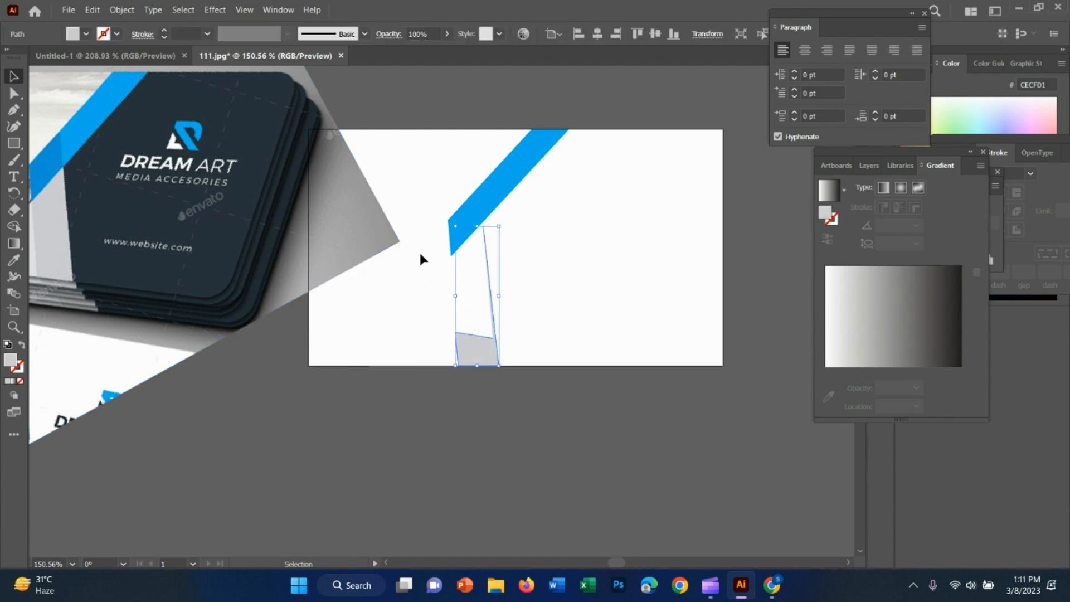
Step: Draw a grey four-point Pen path over the strip's unfilled part, following the blue band's lower edge and the strip's outer edges
click(14, 110)
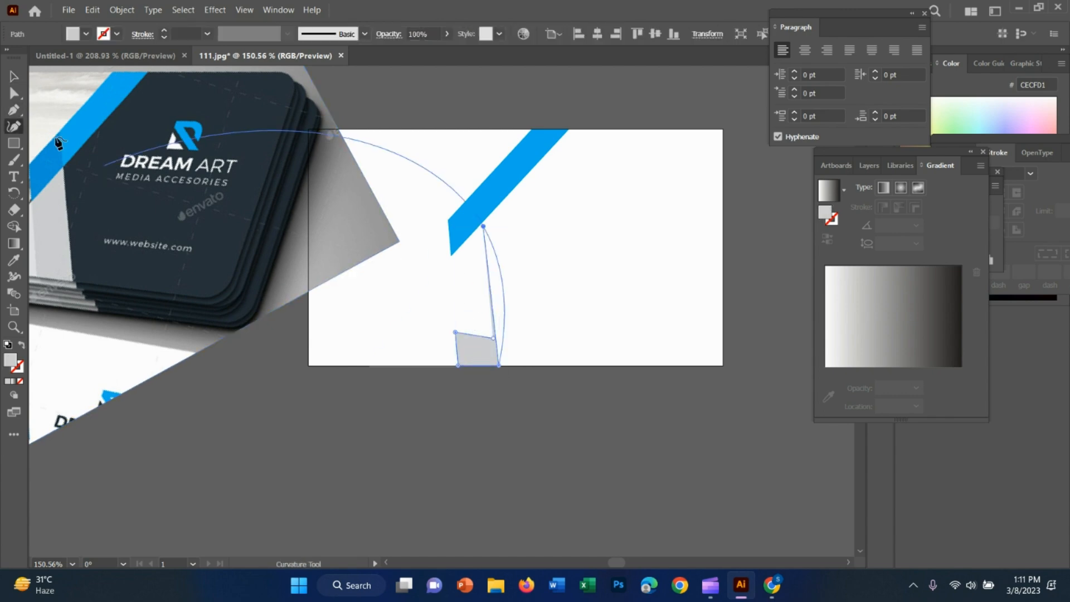
key(z)
drag(473, 343, 549, 390)
key(p)
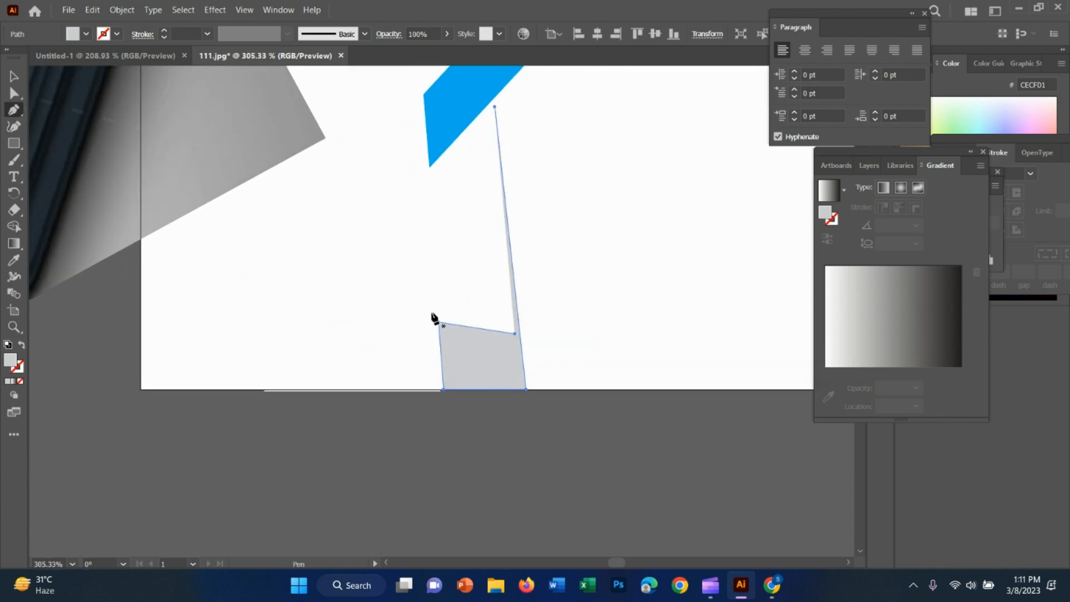
click(439, 320)
click(430, 167)
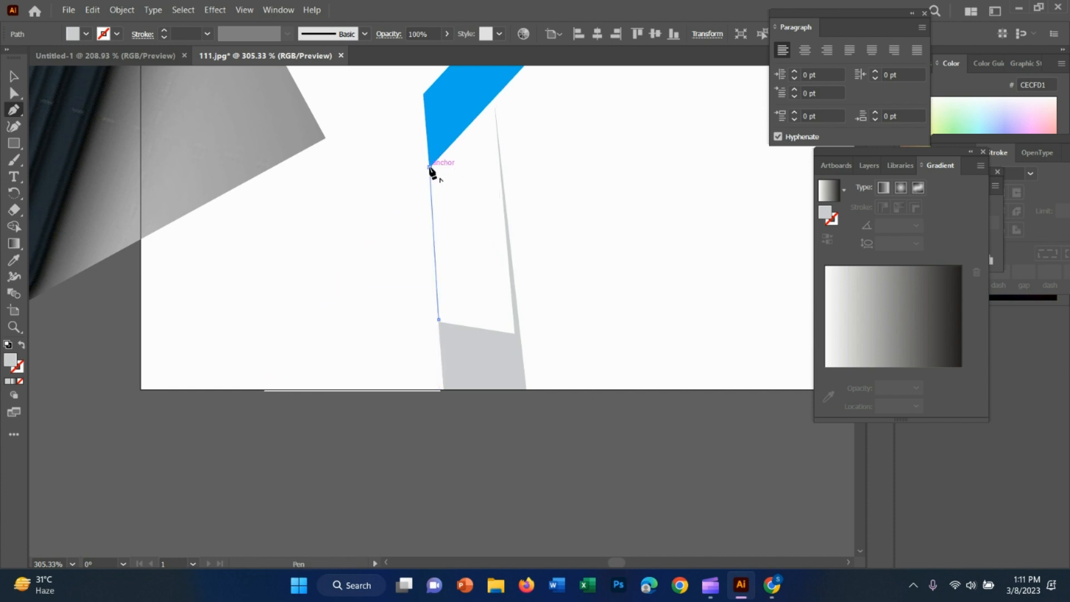
click(495, 100)
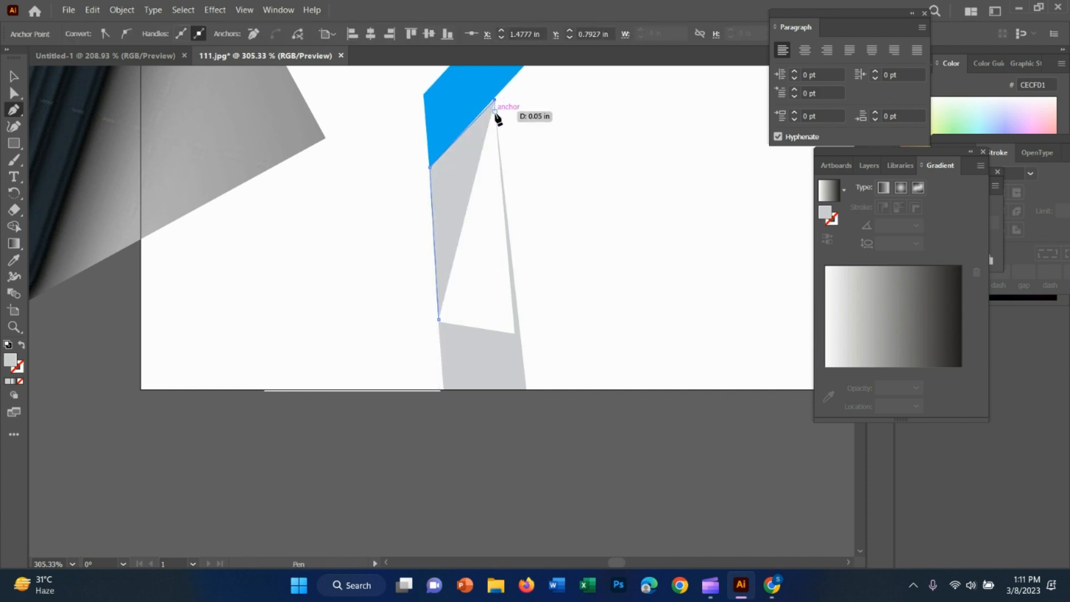
click(519, 333)
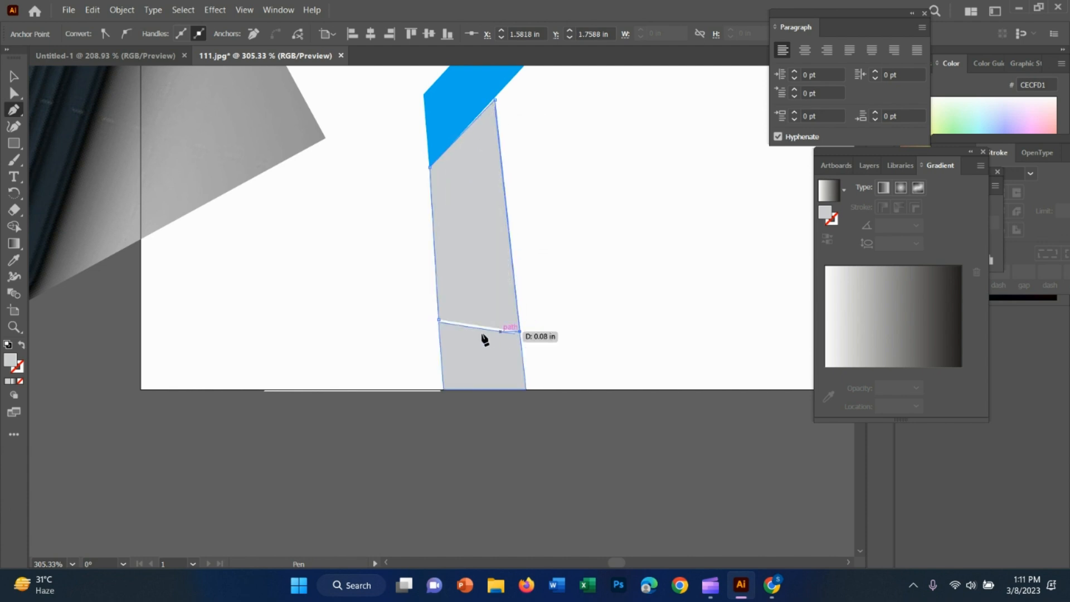
click(440, 322)
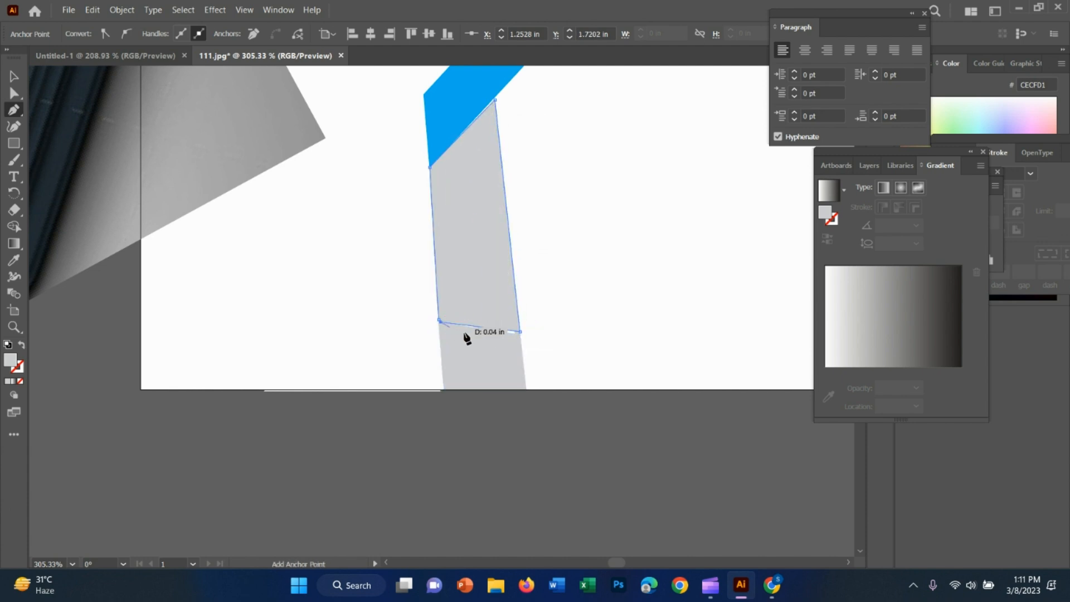
click(520, 335)
key(ctrl+z)
key(ctrl+z)
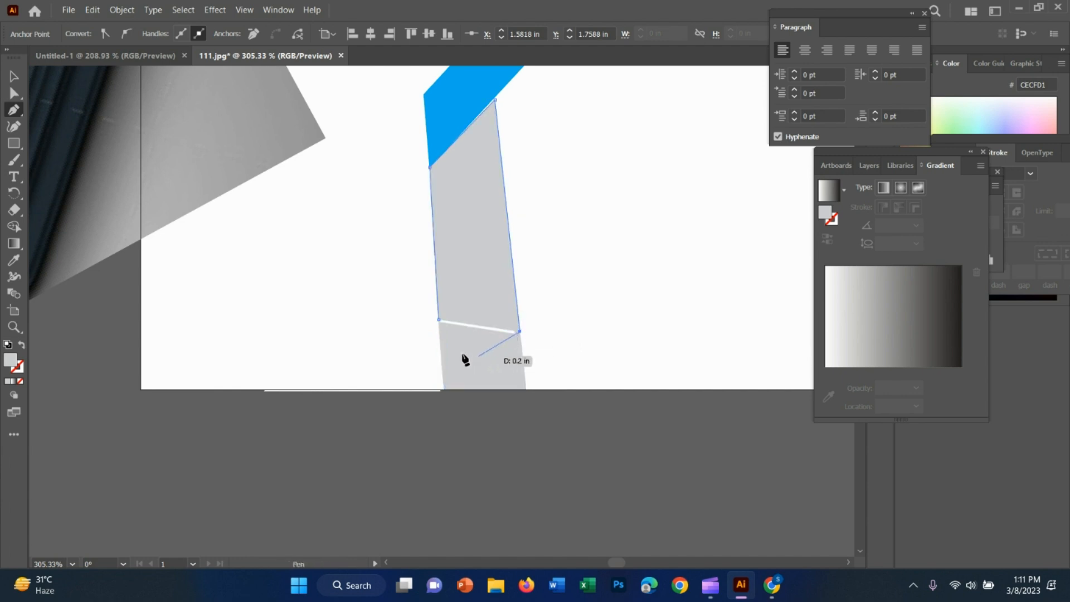
Step: Close the grey patch with a lower corner overlapping the filled base of the strip, and undo the stray curve
click(441, 346)
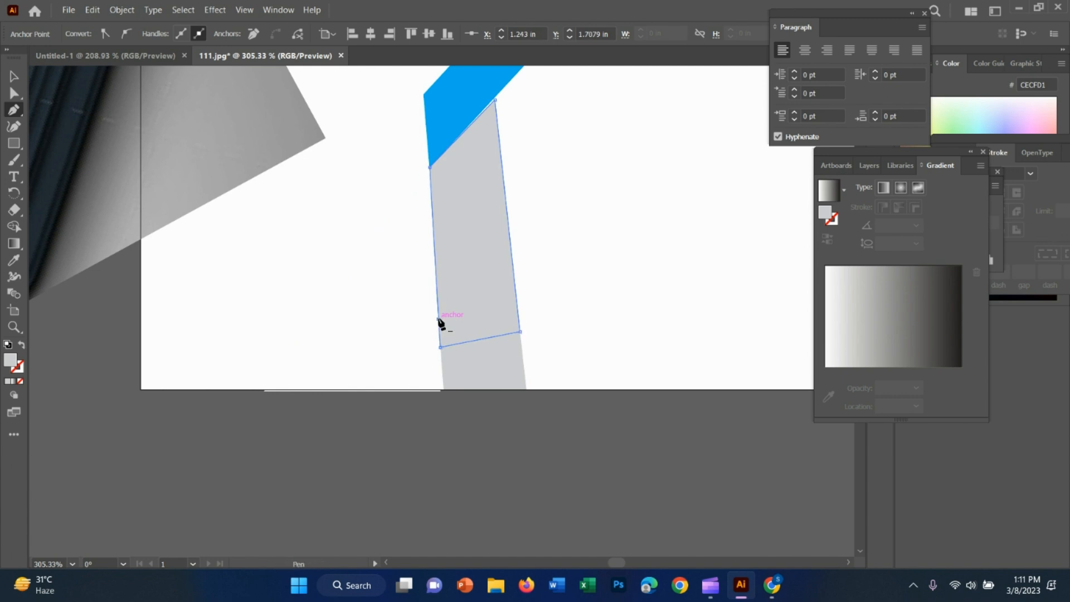
drag(137, 149, 183, 189)
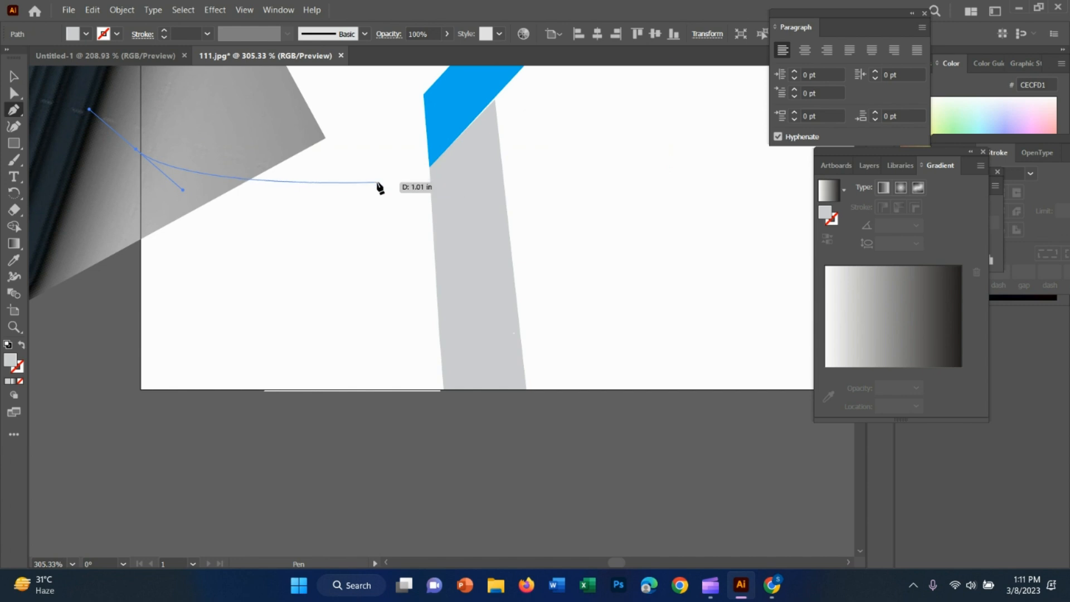
key(ctrl+z)
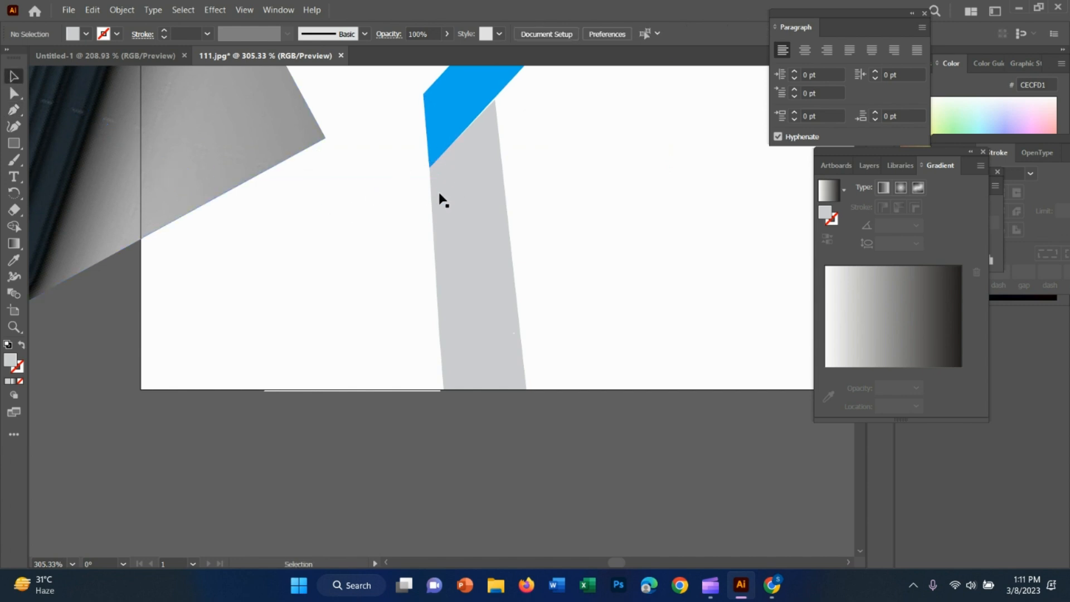
Step: Fill the traced triangle with the grey ACACAC sampled from the card image's background
click(372, 258)
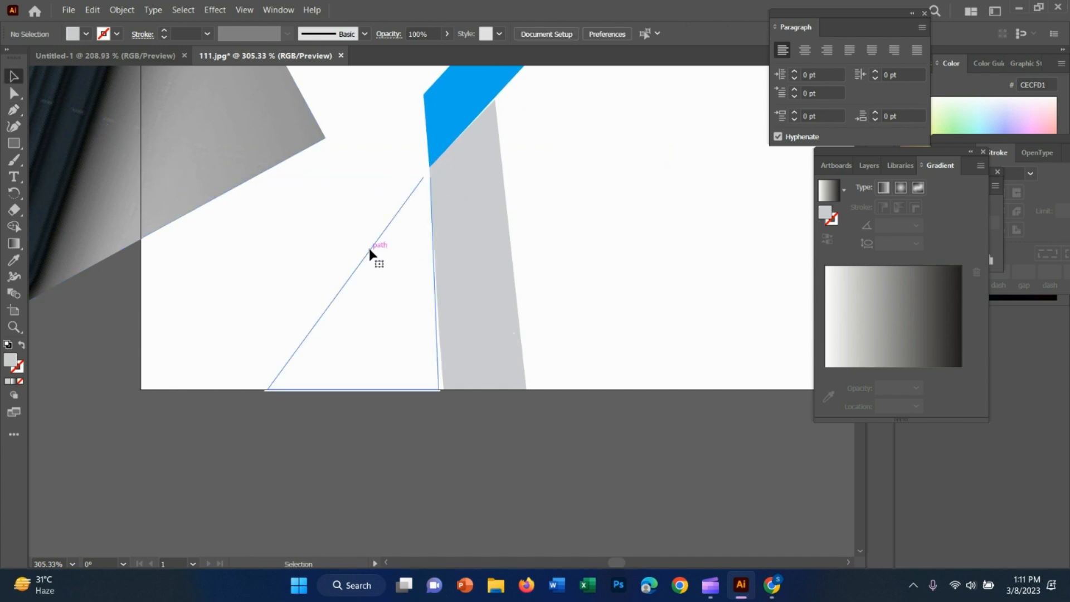
key(i)
click(212, 167)
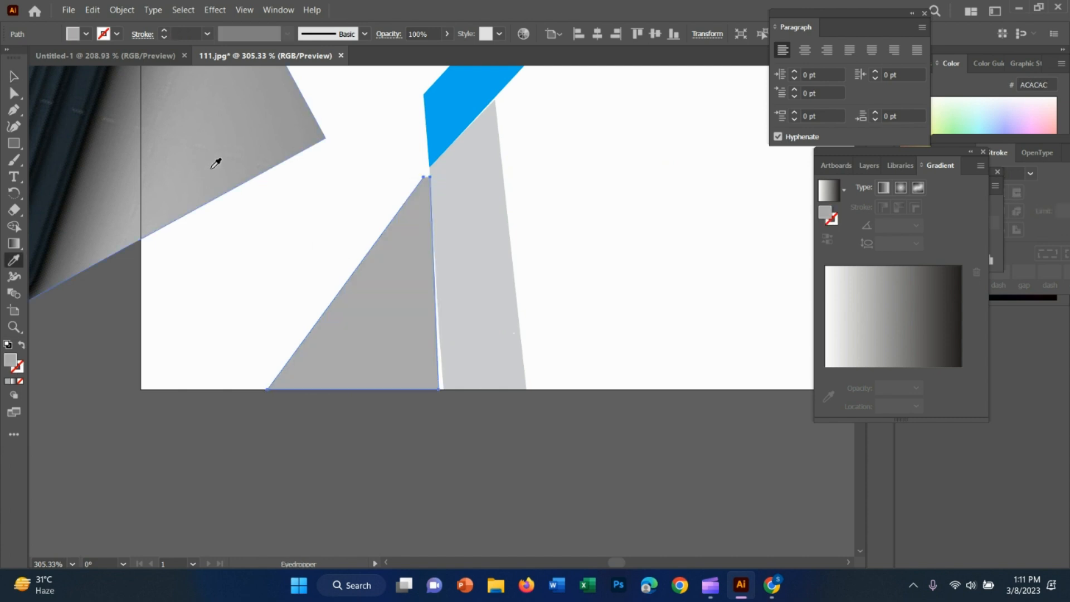
click(12, 81)
Step: Shift the grey triangle slightly to the right so it covers the white gap beside the lighter strip
key(ctrl+space)
drag(692, 405, 446, 318)
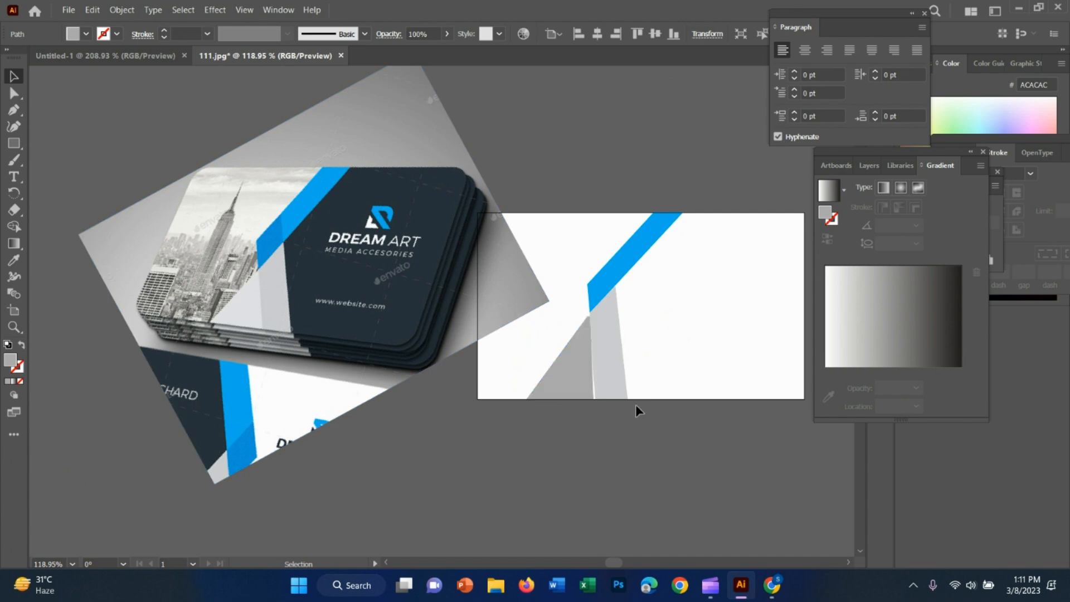
ctrl+click(635, 410)
drag(638, 424, 634, 366)
click(13, 76)
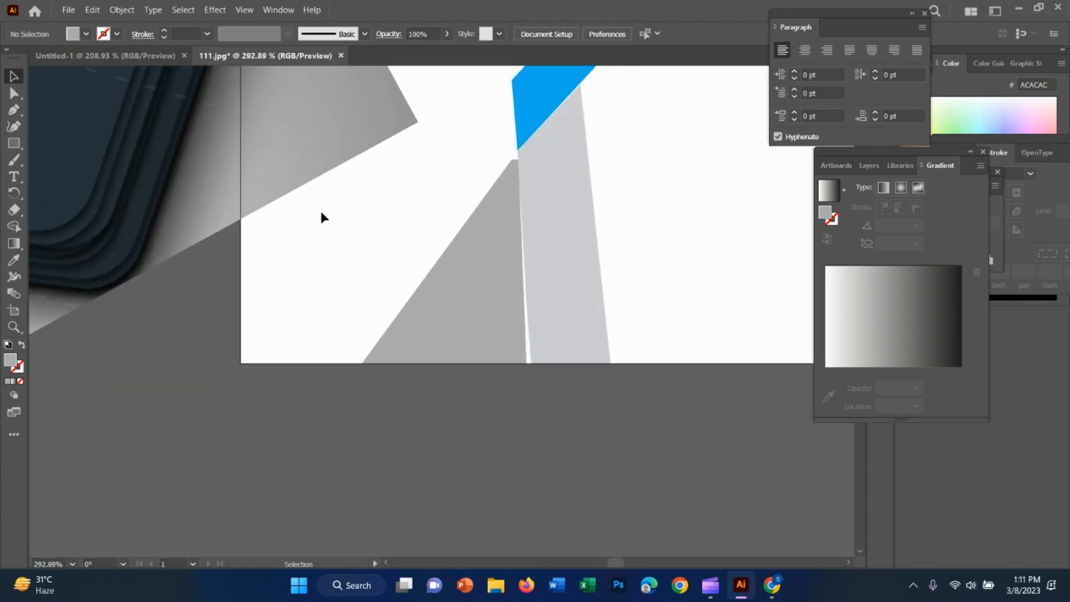
drag(476, 291, 481, 290)
Step: Send the grey triangle one level backward in the stacking order
right_click(504, 323)
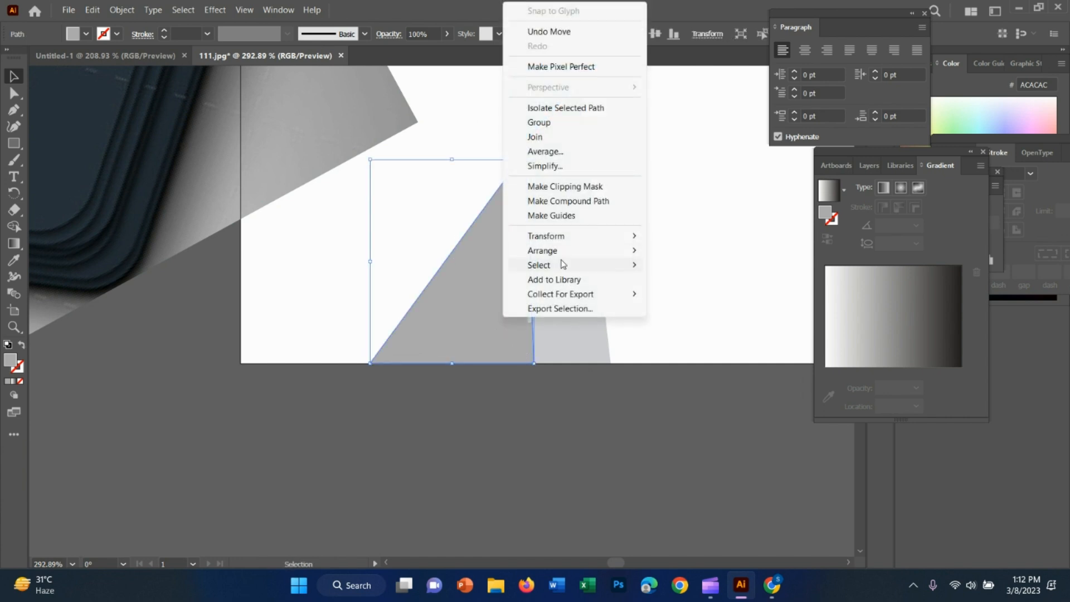
mouse_move(562, 256)
click(707, 282)
click(706, 407)
Step: Send the grey triangle to the back of the stacking order and deselect it
click(497, 317)
right_click(497, 317)
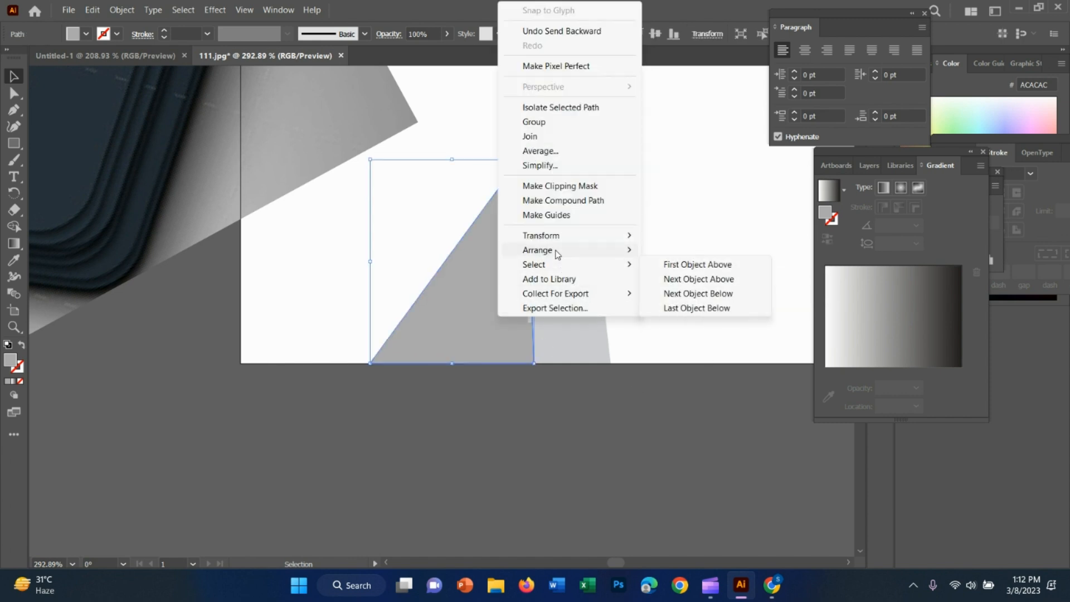
mouse_move(576, 245)
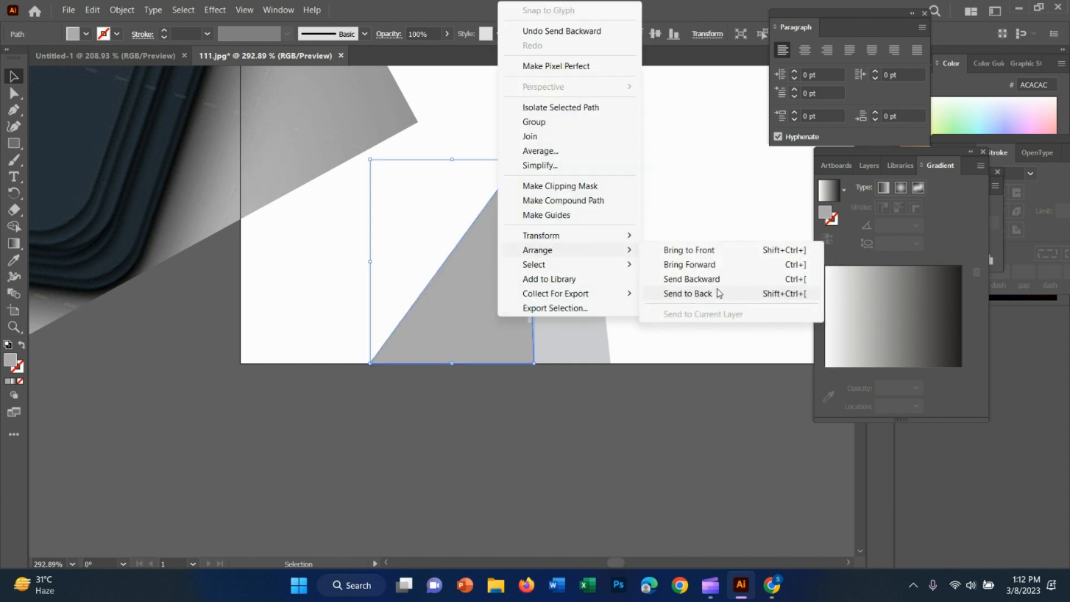
click(689, 293)
click(549, 354)
Step: Raise the grey triangle's bottom edge slightly above the artboard's lower edge
key(z)
drag(708, 462, 619, 419)
drag(754, 454, 689, 426)
click(11, 79)
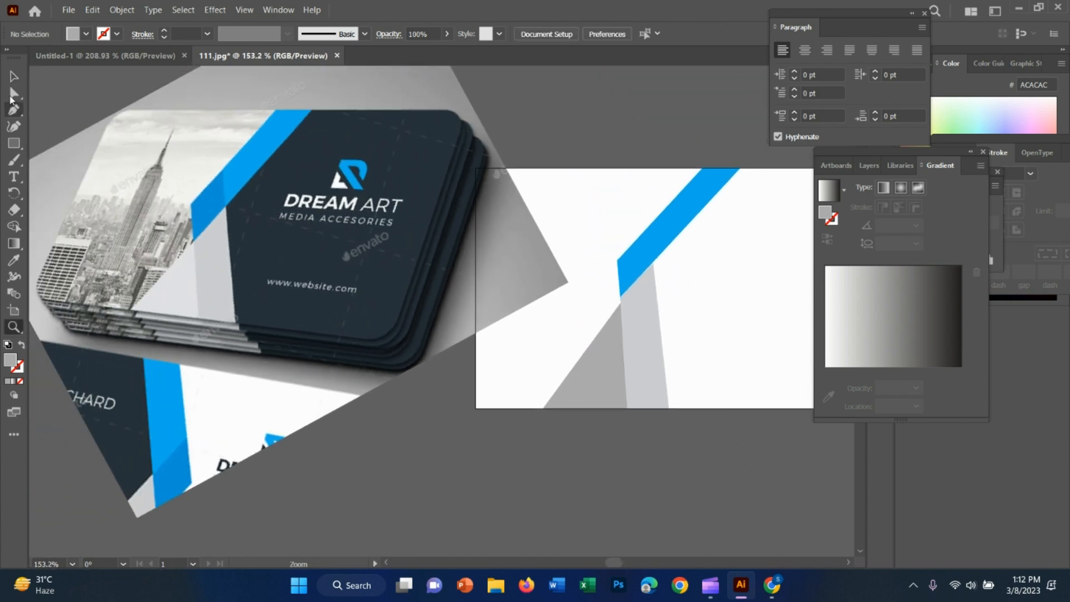
click(598, 372)
click(598, 467)
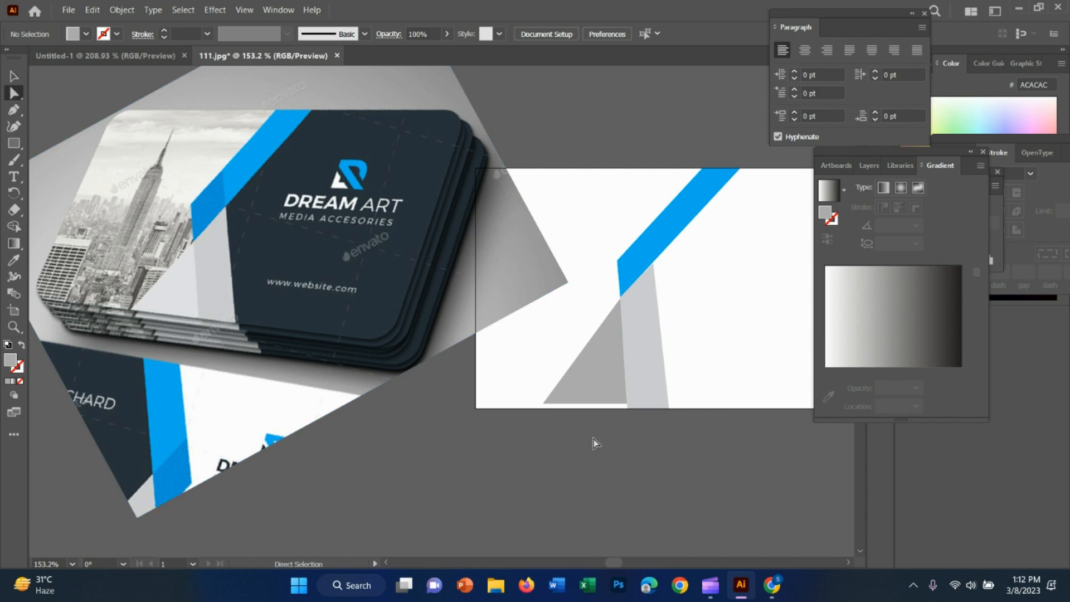
Step: Move the grey triangle's two bottom corners down onto the artboard's lower edge at Y 2 in
scroll(538, 446, right, 5)
key(z)
drag(364, 422, 725, 454)
drag(427, 420, 109, 334)
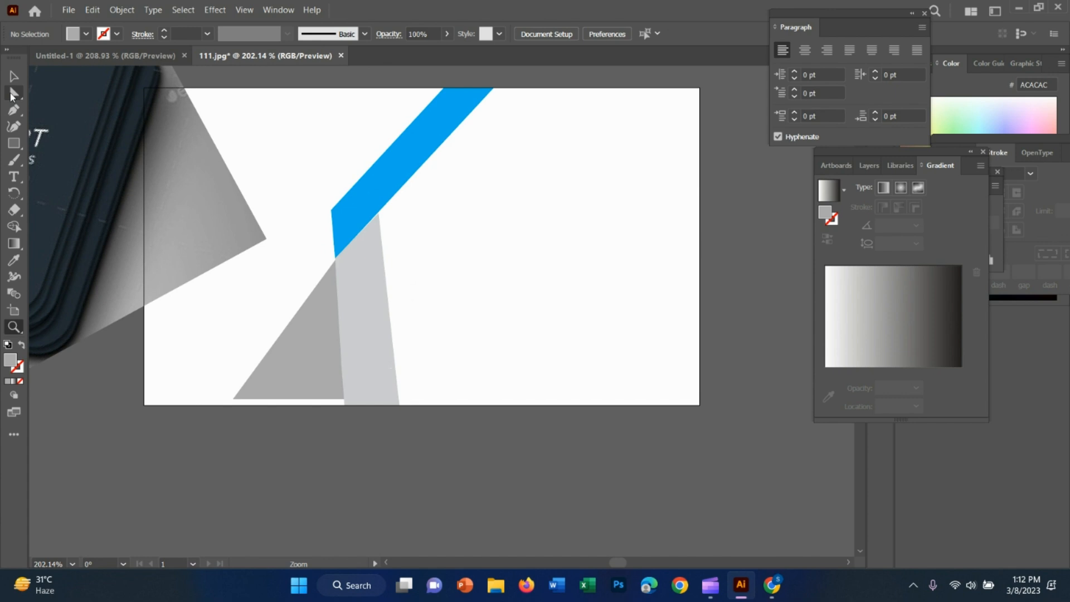
click(13, 95)
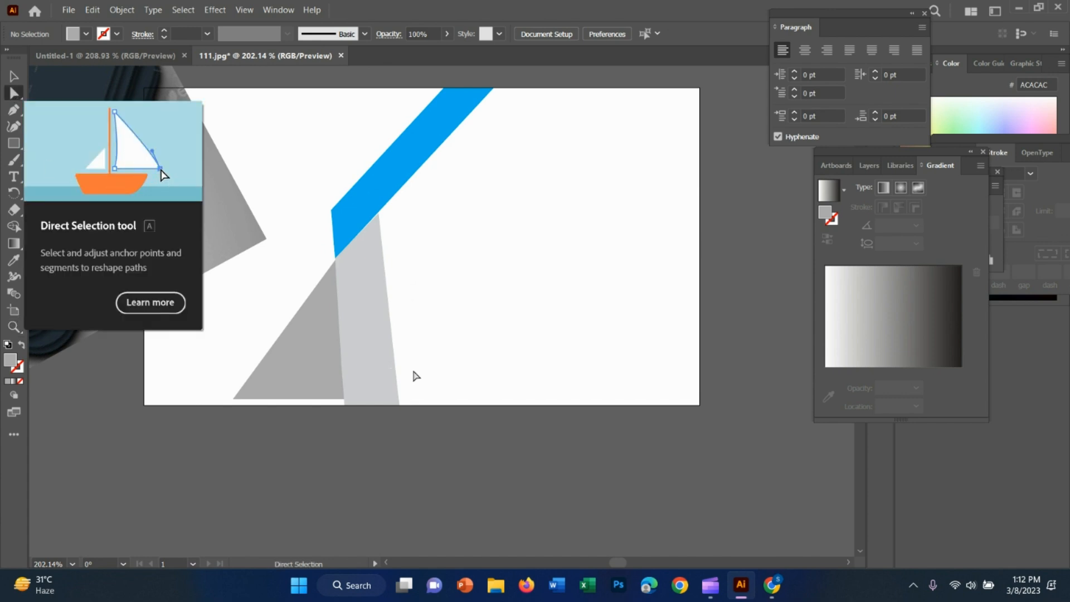
click(245, 399)
drag(233, 400, 233, 400)
click(346, 400)
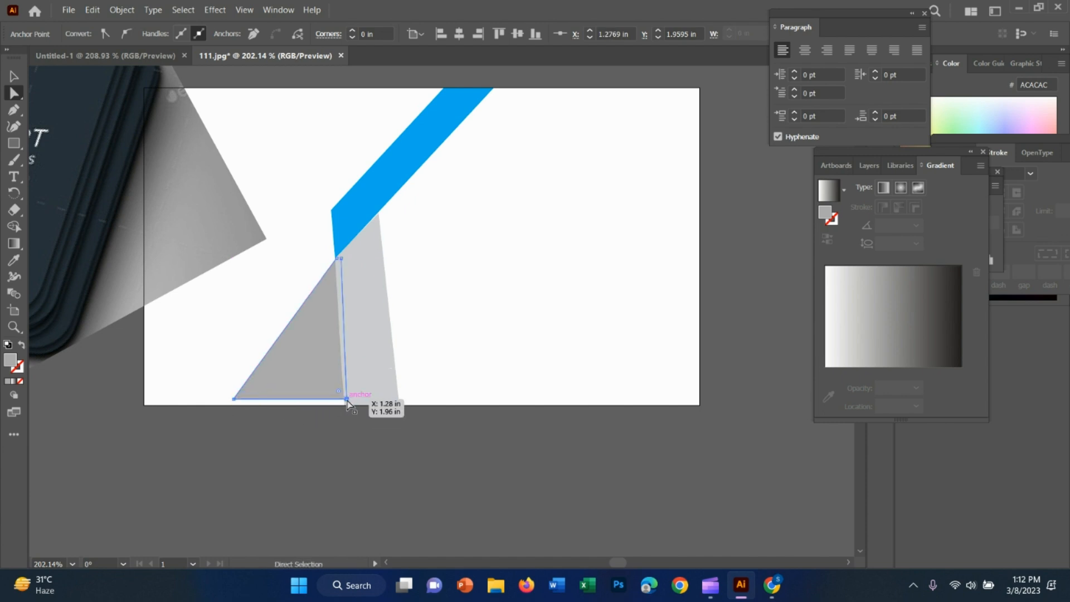
drag(346, 401, 345, 405)
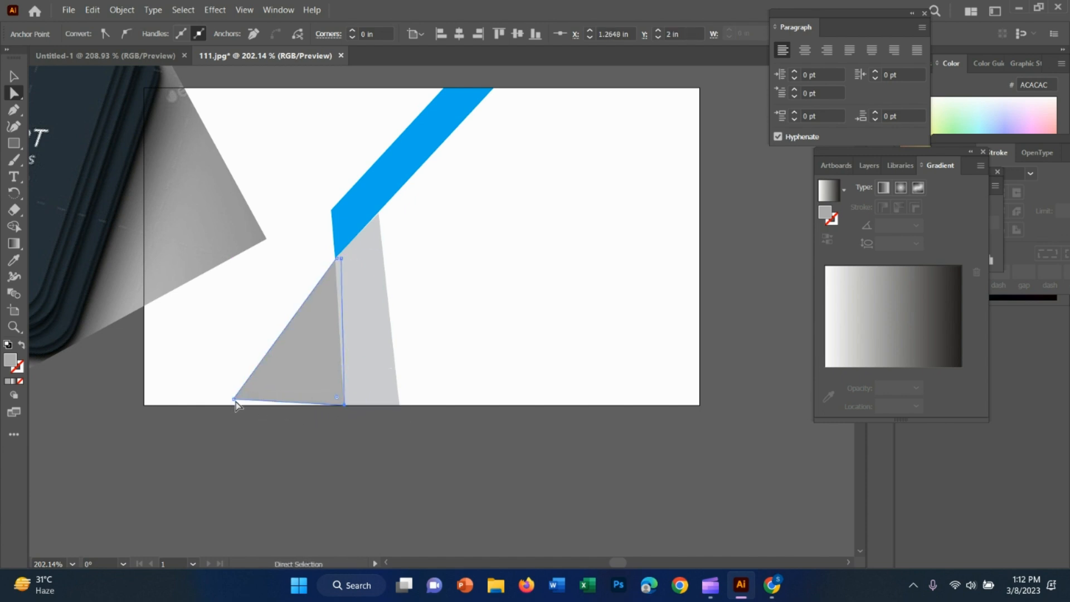
shift+click(235, 399)
drag(236, 402, 232, 409)
key(z)
drag(639, 454, 514, 428)
click(14, 77)
click(279, 324)
click(588, 315)
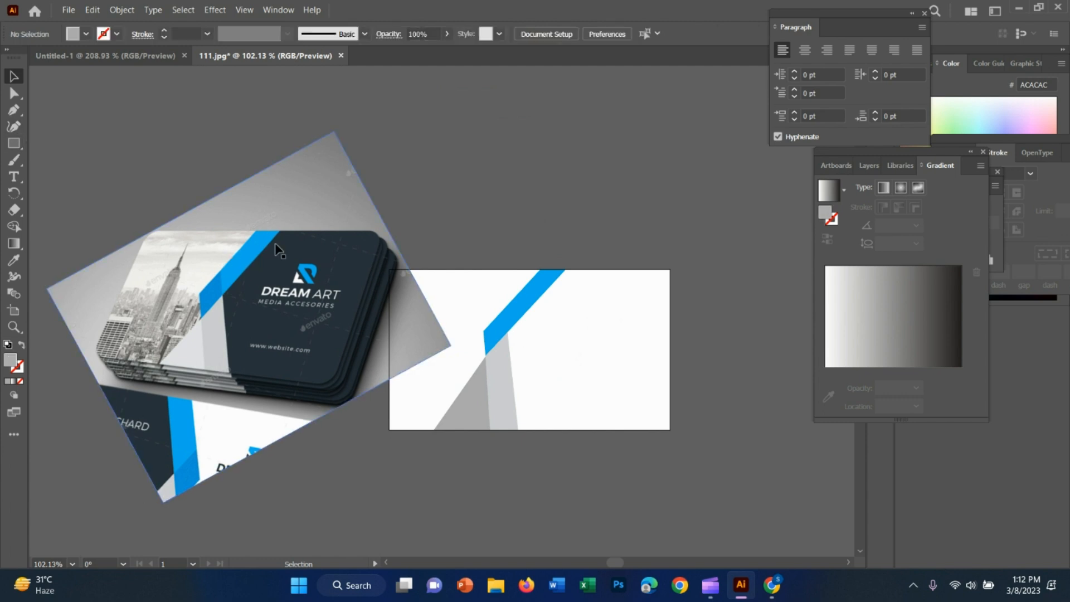
drag(17, 144, 30, 163)
click(13, 110)
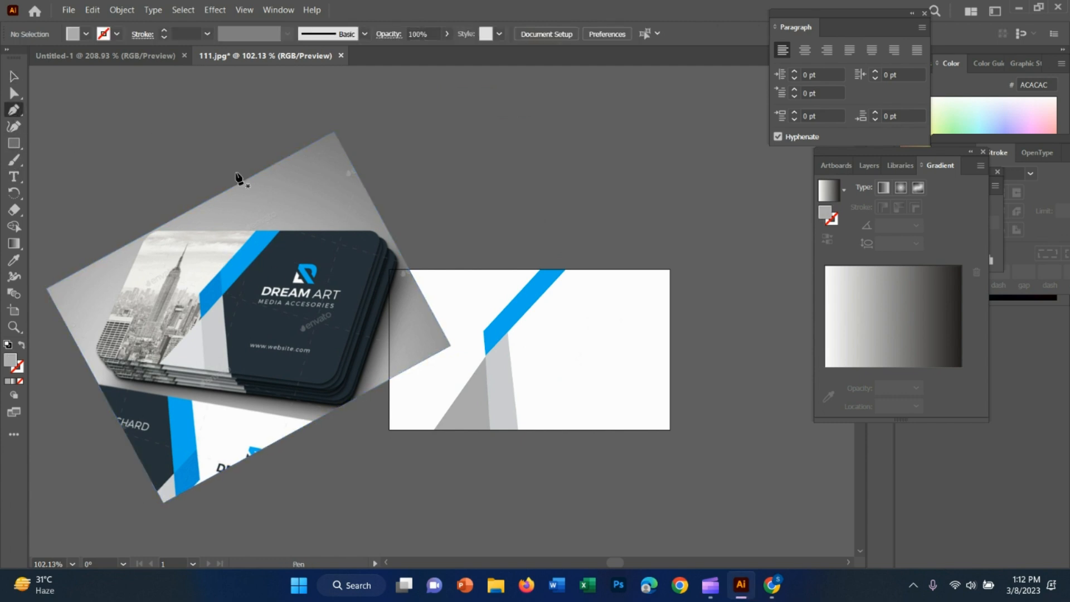
click(566, 269)
click(668, 271)
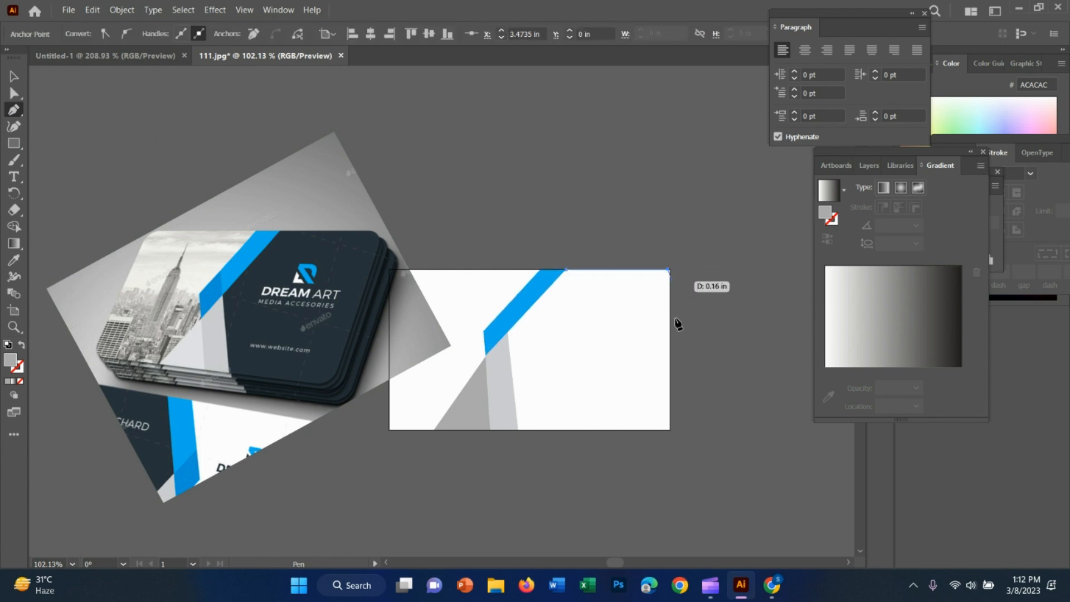
click(670, 427)
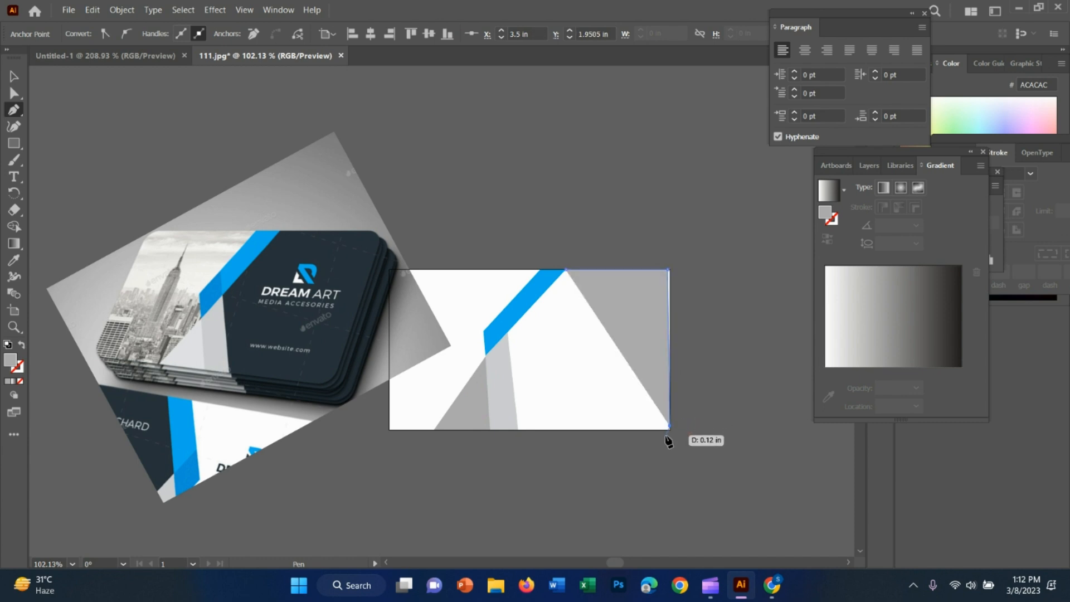
key(ctrl+z)
key(ctrl+z)
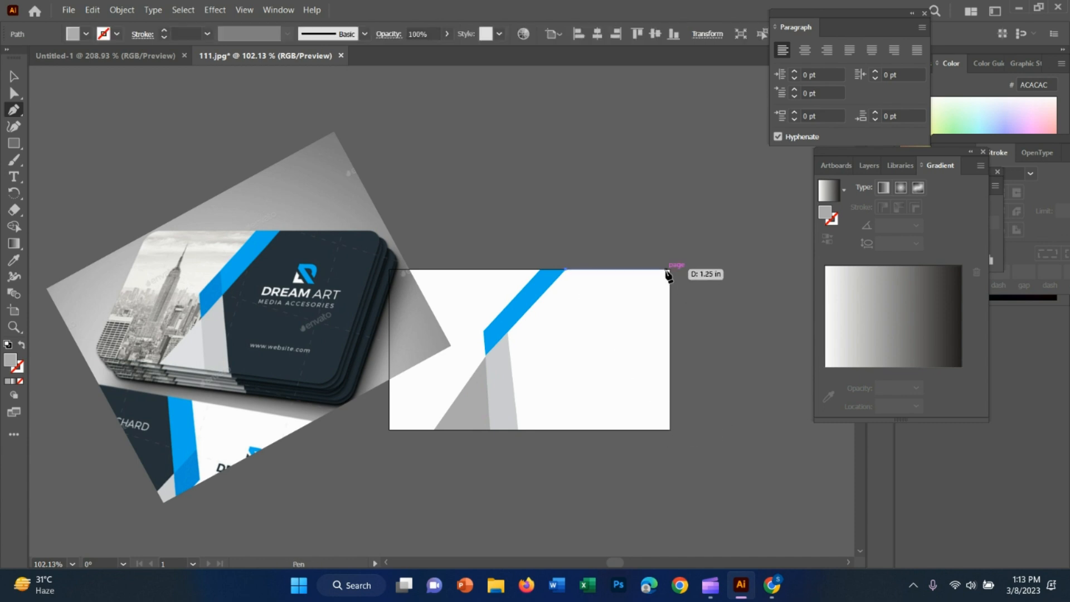
click(673, 271)
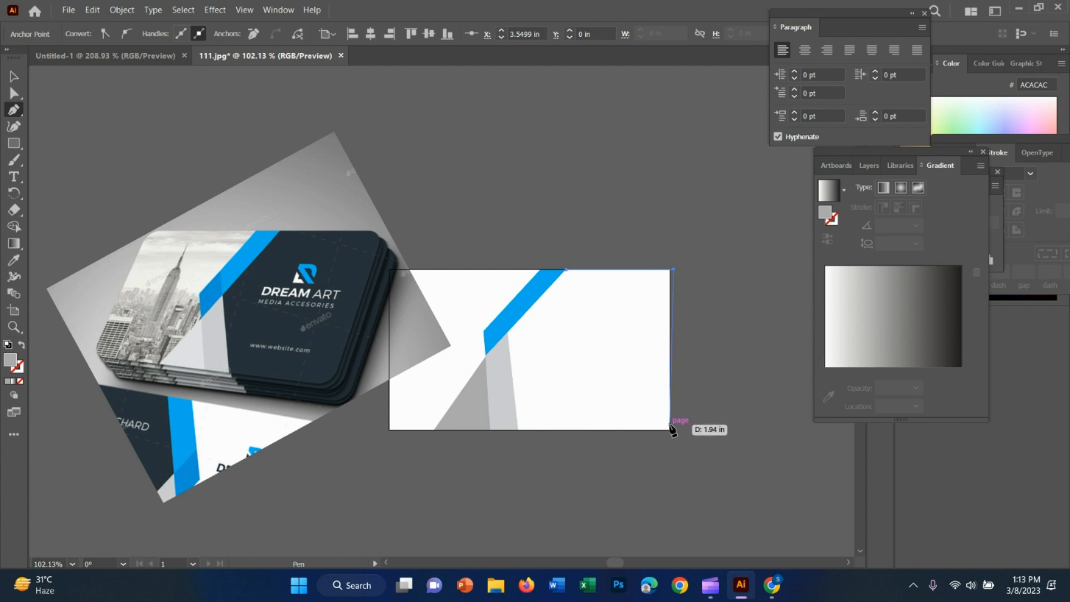
key(ctrl+z)
Step: Draw a Pen path from the blue strip's upper right corner around the artboard's two right corners to the light grey strip's base
key(z)
drag(668, 279, 901, 406)
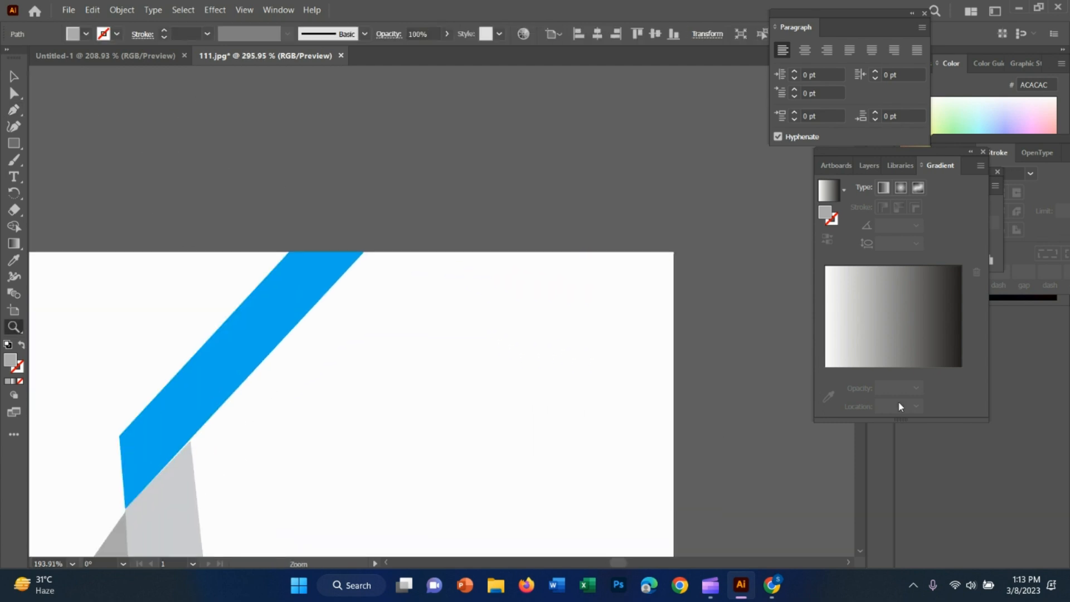
key(p)
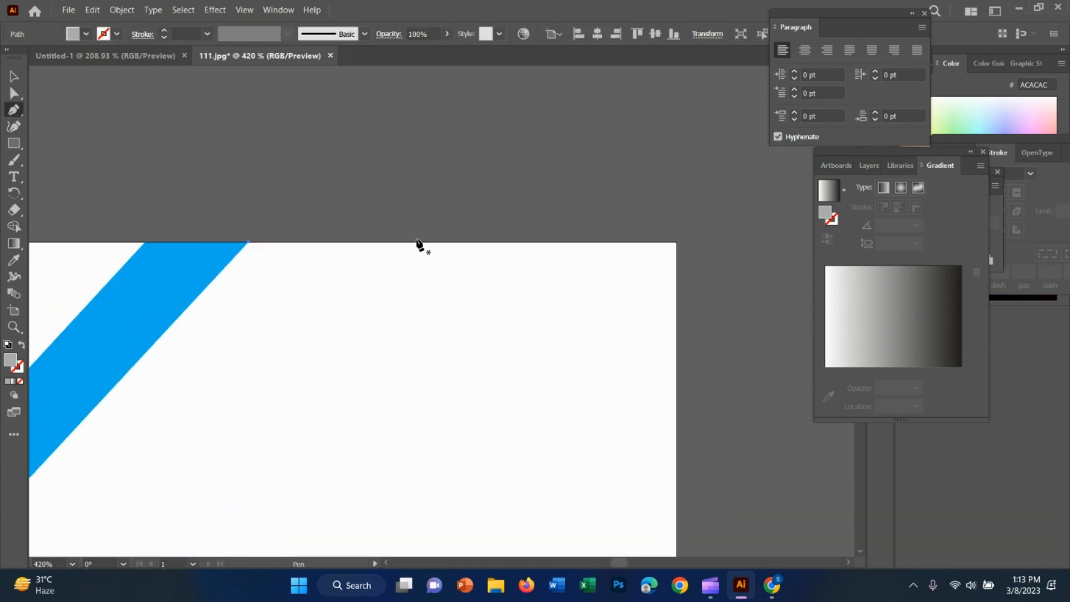
click(677, 244)
click(248, 243)
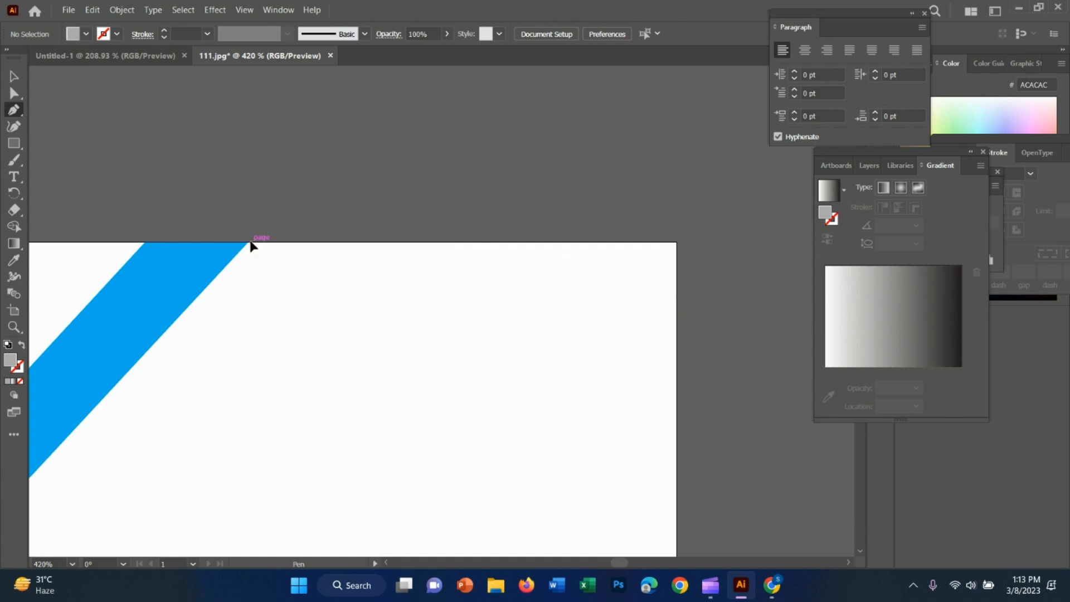
click(251, 242)
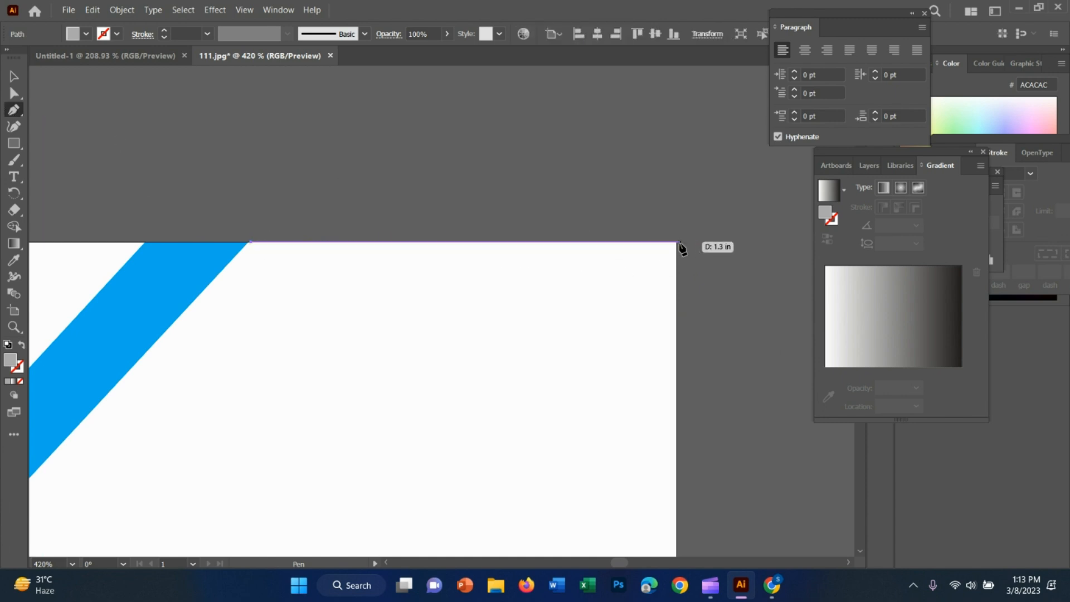
click(677, 242)
scroll(663, 362, down, 3)
scroll(668, 369, down, 5)
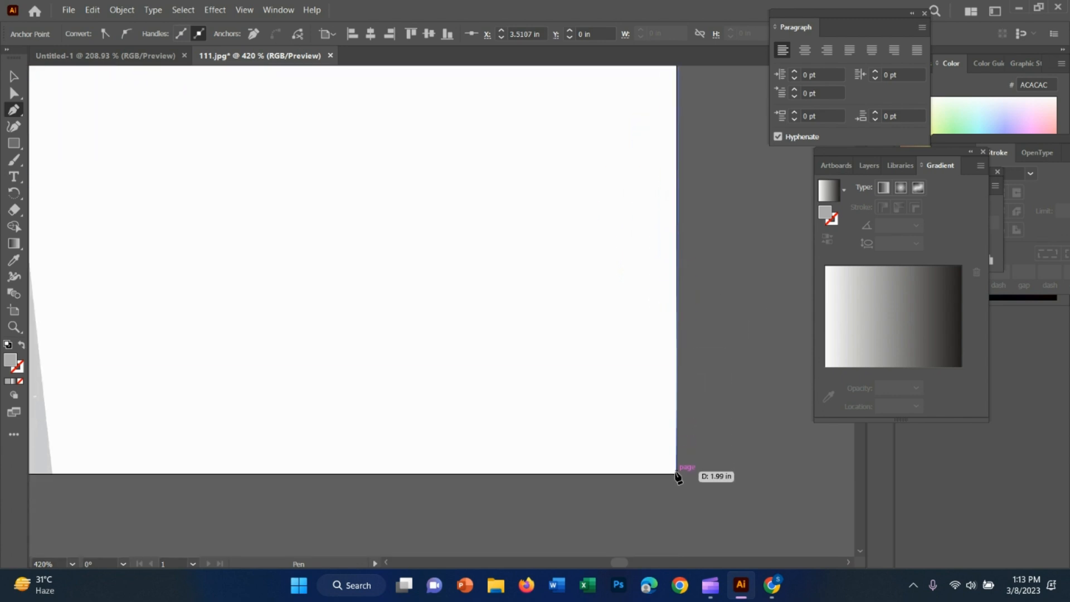
click(677, 473)
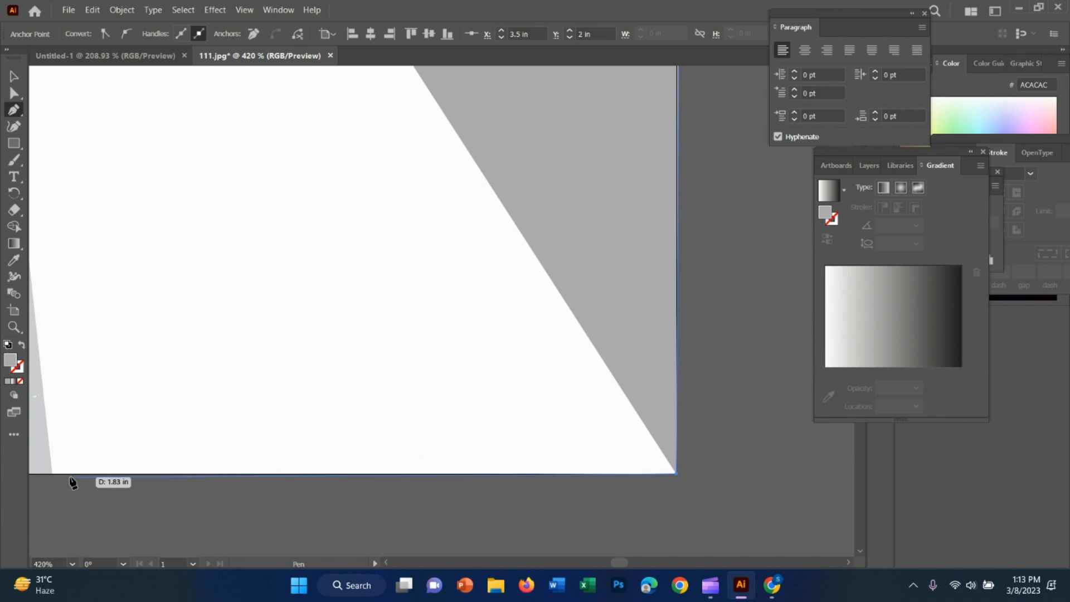
click(54, 473)
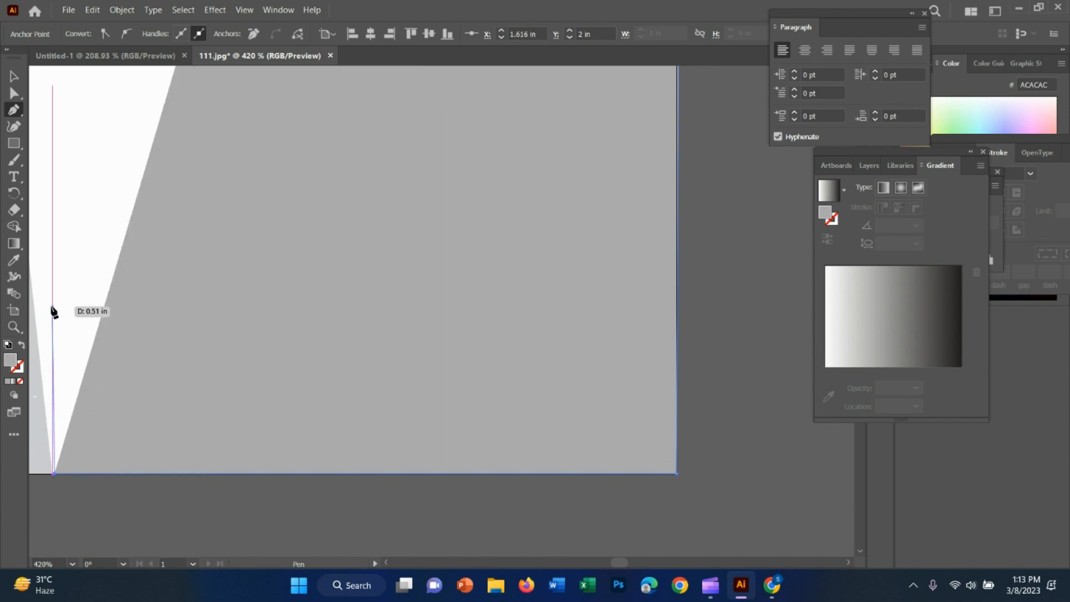
Step: Draw a second Pen shape along the light grey strip and the blue strip's edge, overlapping the large grey area, and close it at the strip's base
key(z)
drag(56, 315, 1, 283)
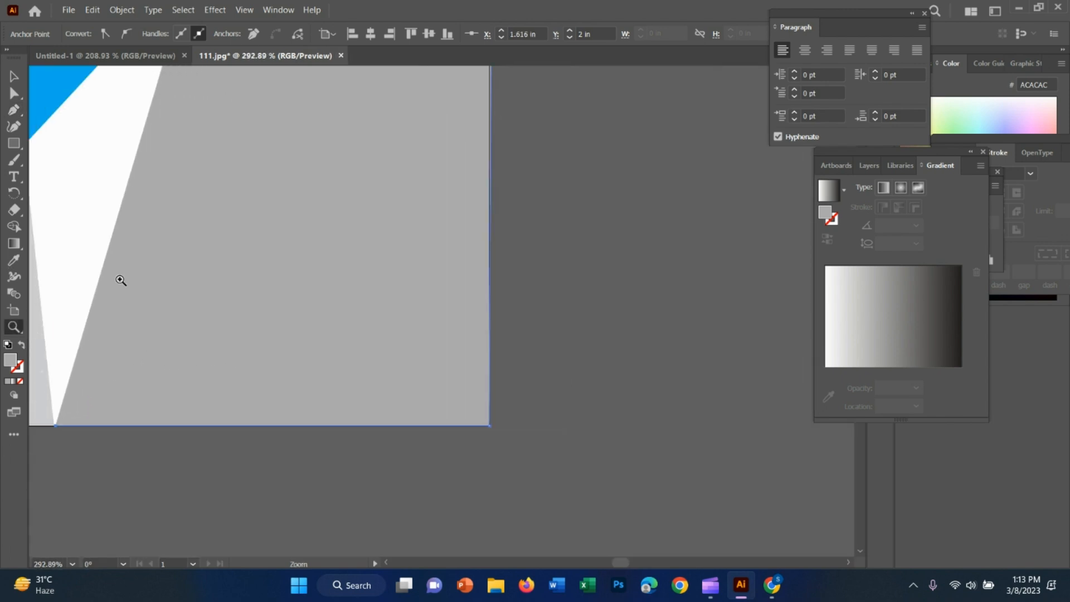
drag(97, 155, 355, 239)
click(12, 109)
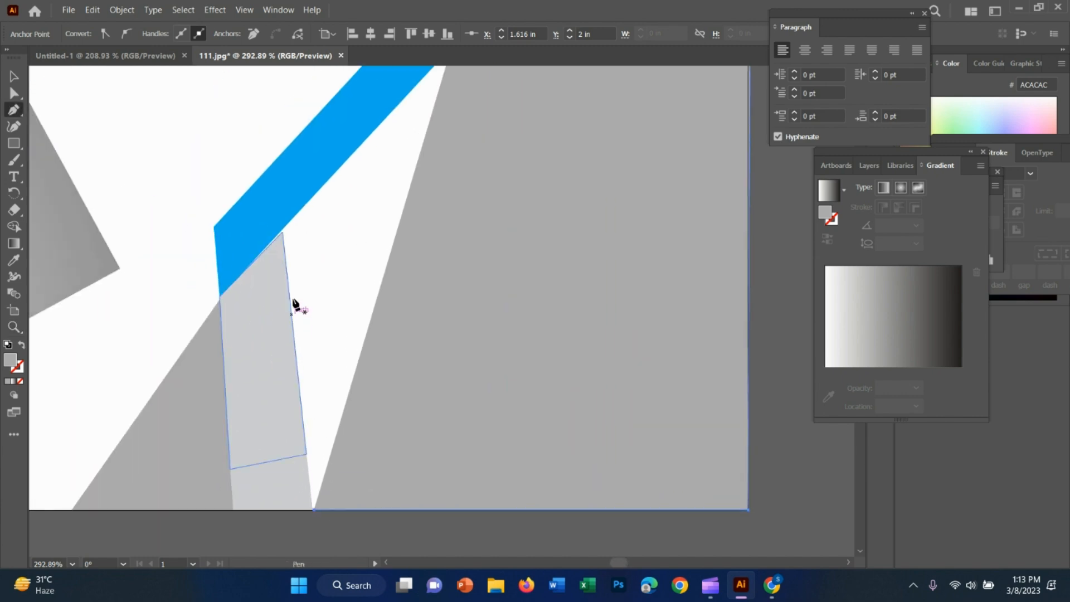
click(314, 508)
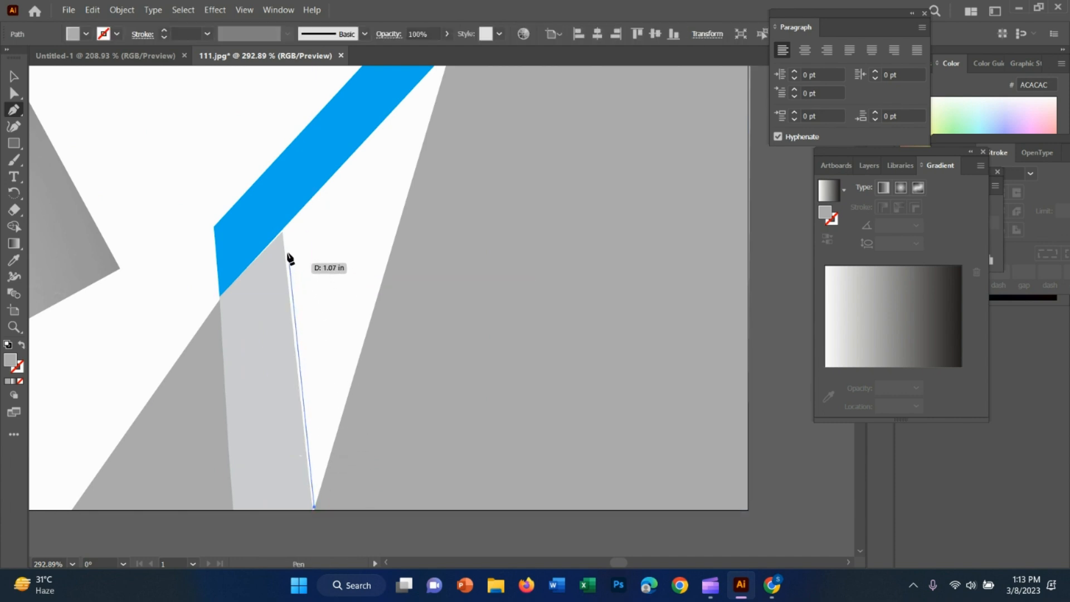
click(285, 233)
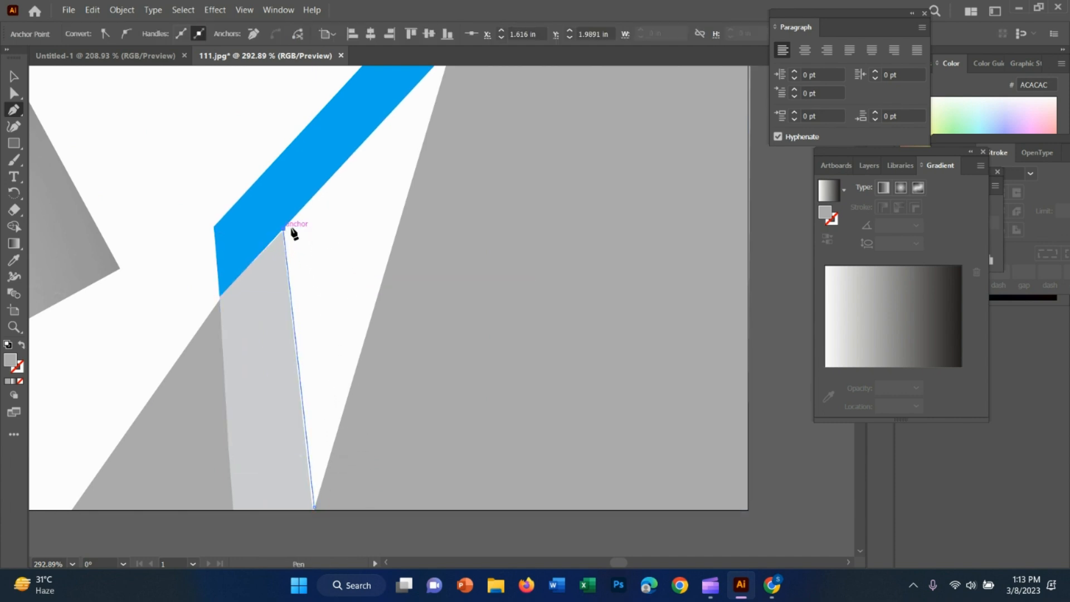
scroll(418, 150, up, 1)
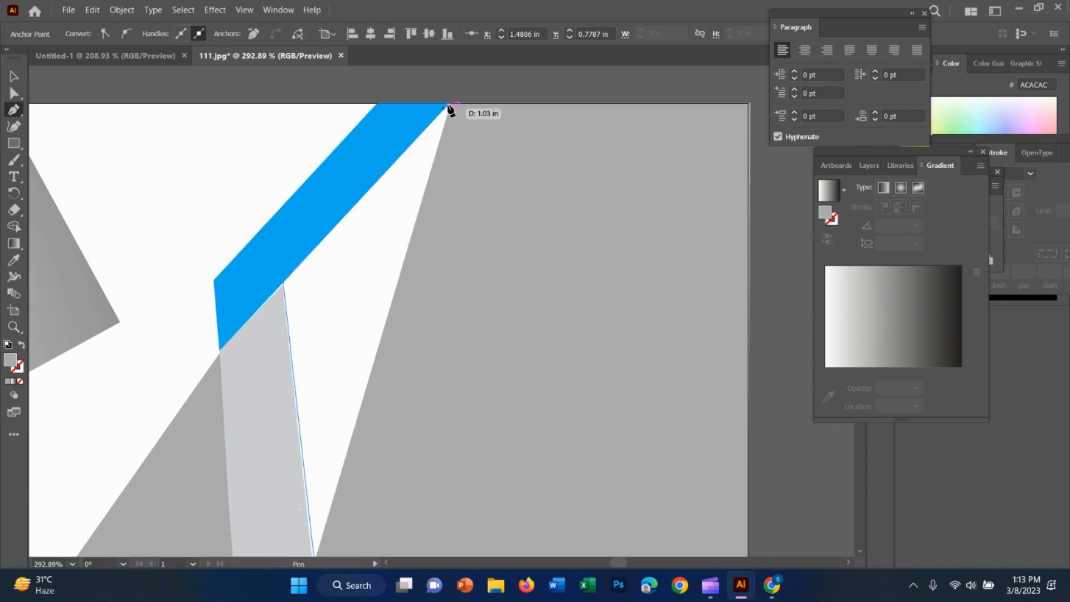
click(451, 104)
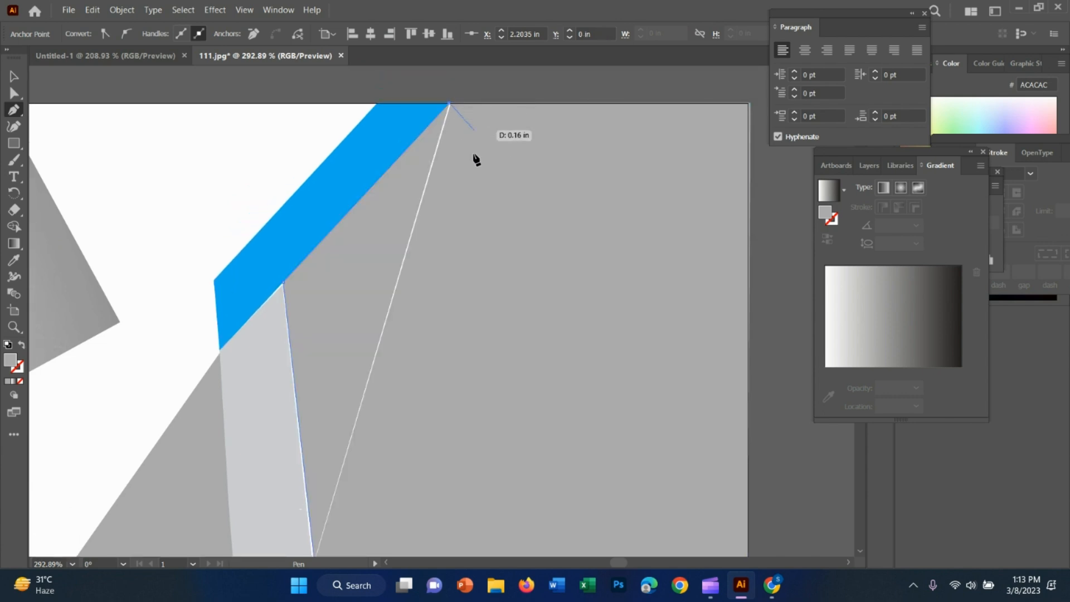
click(595, 400)
scroll(505, 501, down, 1)
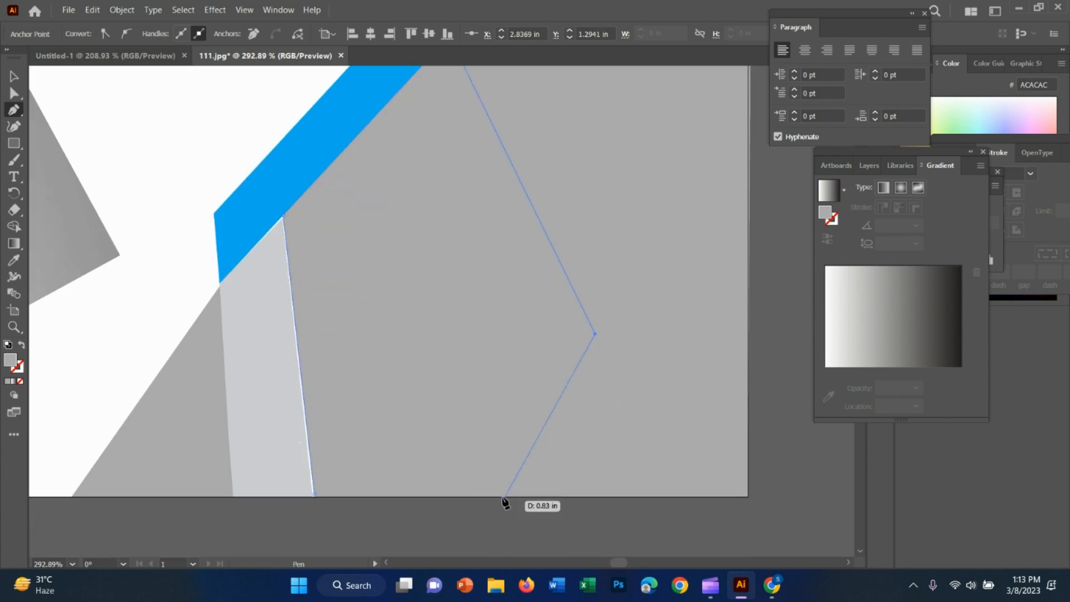
click(314, 495)
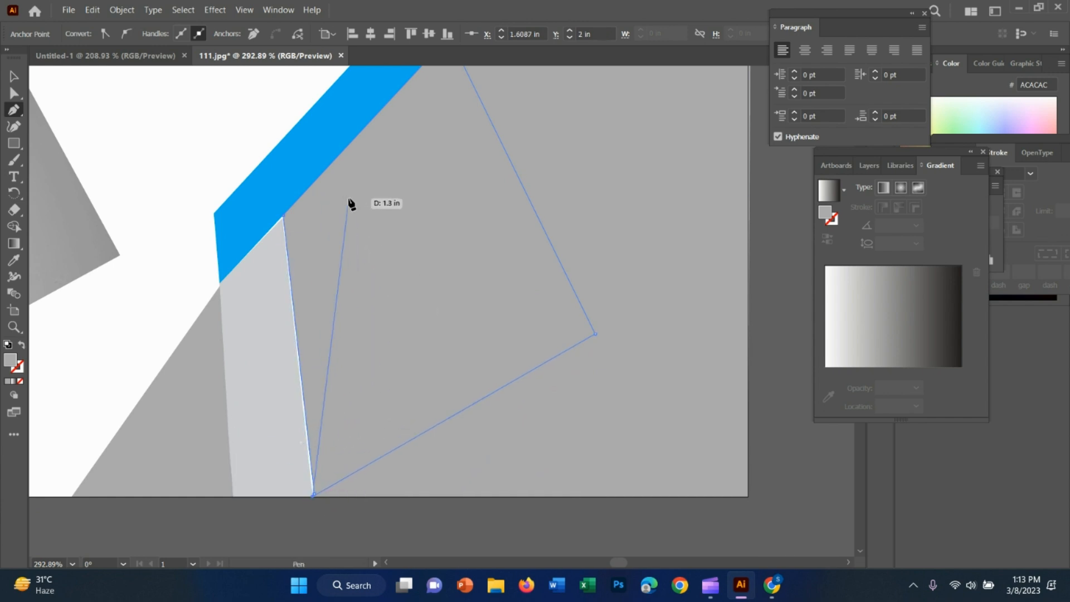
click(14, 77)
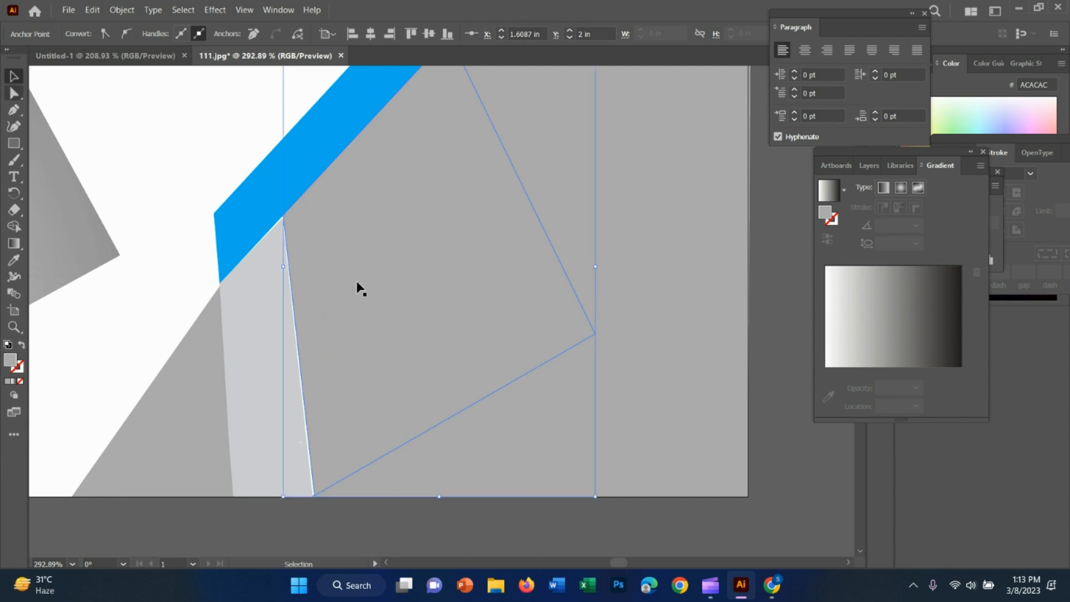
drag(688, 458, 736, 460)
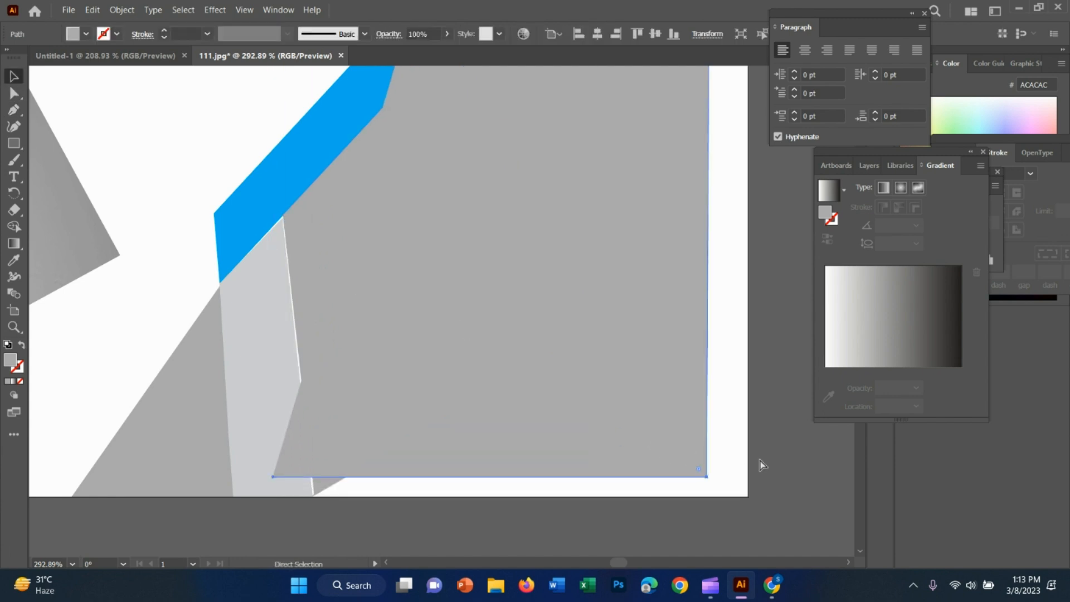
Step: Fill the new four-sided shape beside the strips with the dark navy 283238 sampled from the card image
key(z)
drag(818, 503, 683, 444)
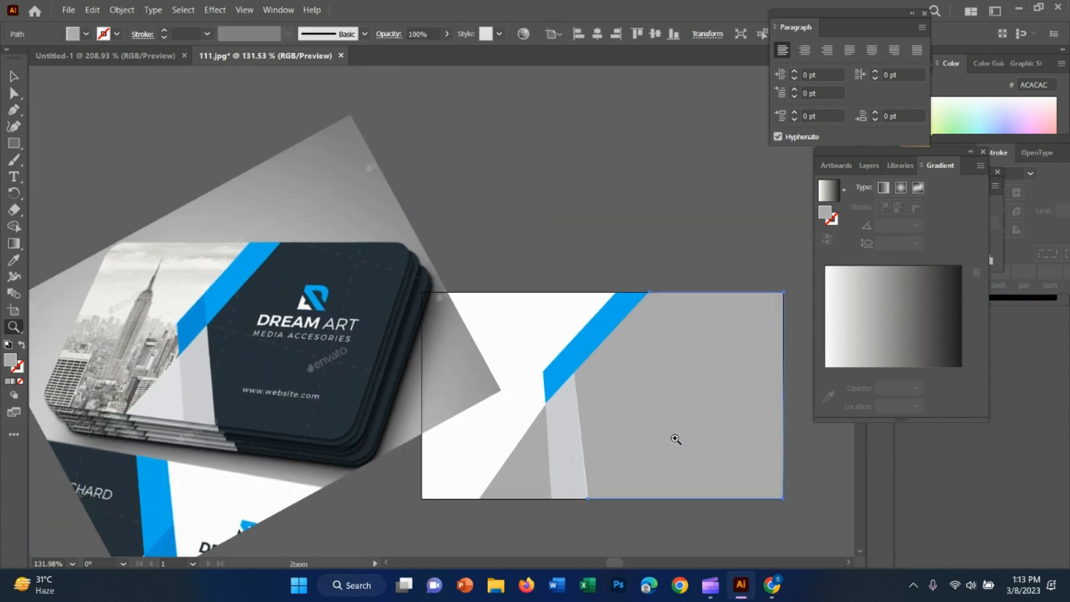
click(8, 78)
click(699, 400)
key(i)
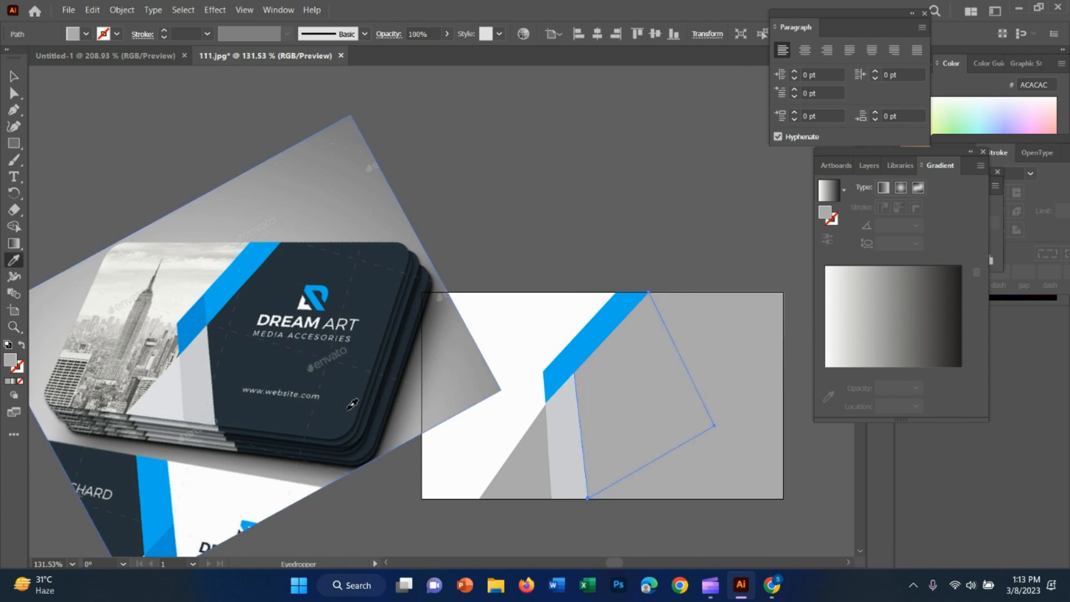
click(349, 408)
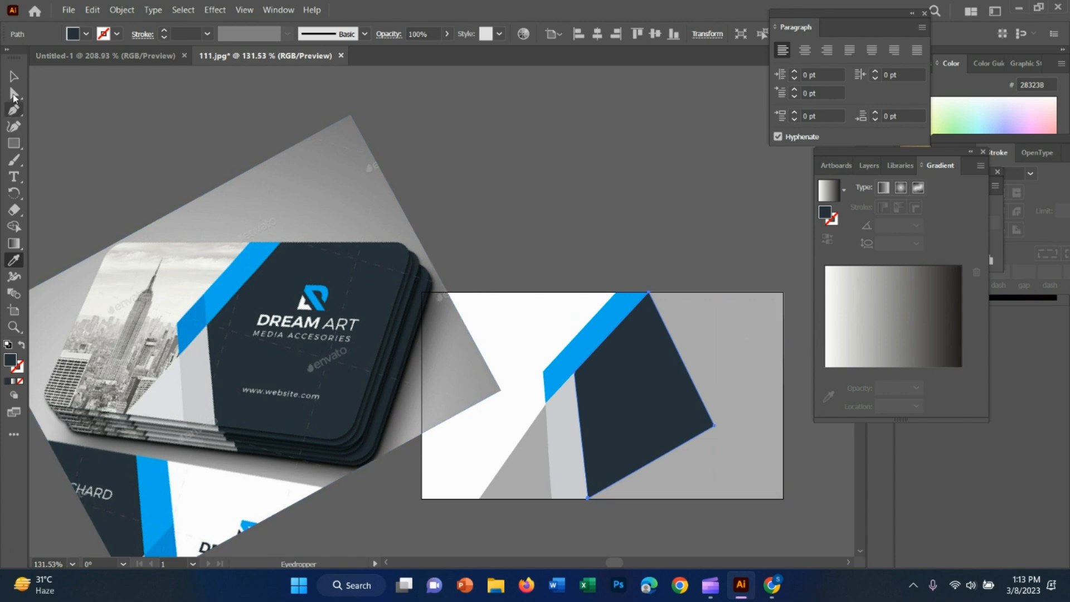
Step: Fill the large grey area with the dark navy 273138 sampled from the card image and move the reference image up off the artboard
click(14, 77)
click(734, 325)
key(i)
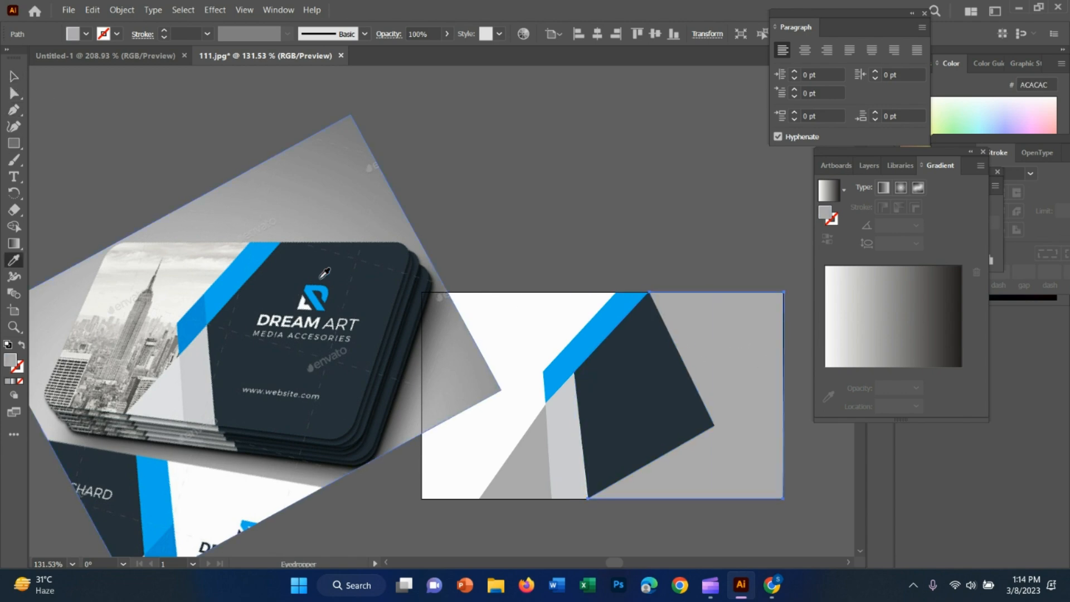
click(357, 263)
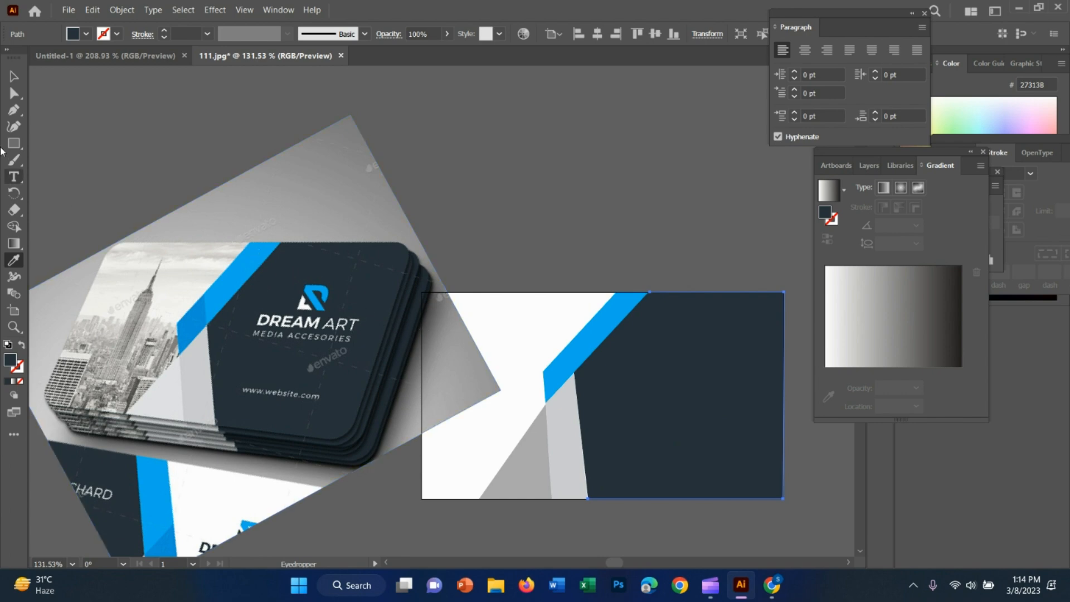
click(14, 77)
drag(351, 322, 378, 253)
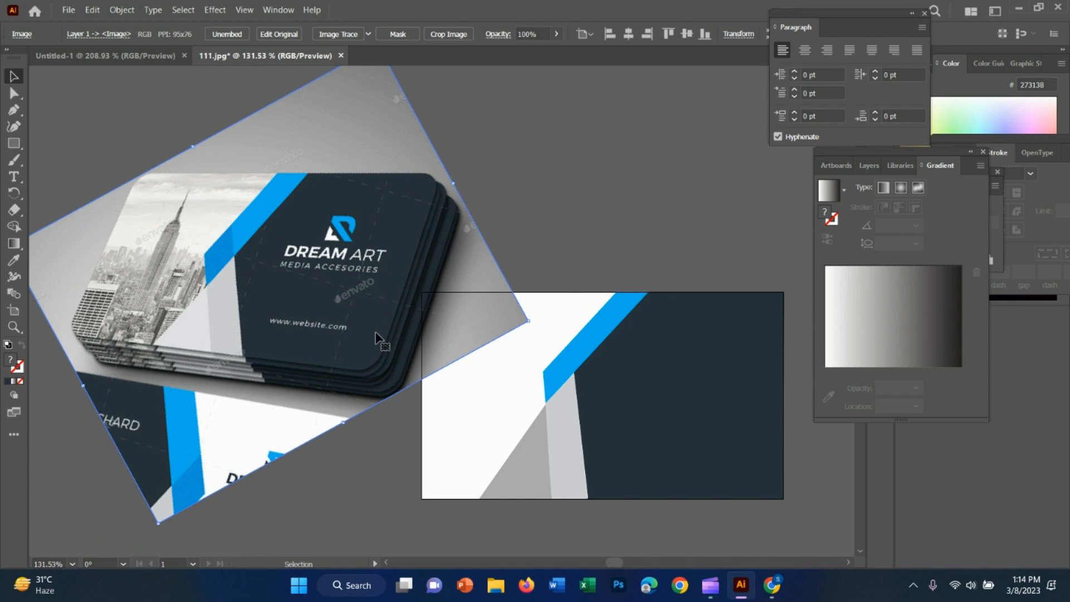
Step: Switch to Chrome and search Google for "picture" in a new tab
click(773, 588)
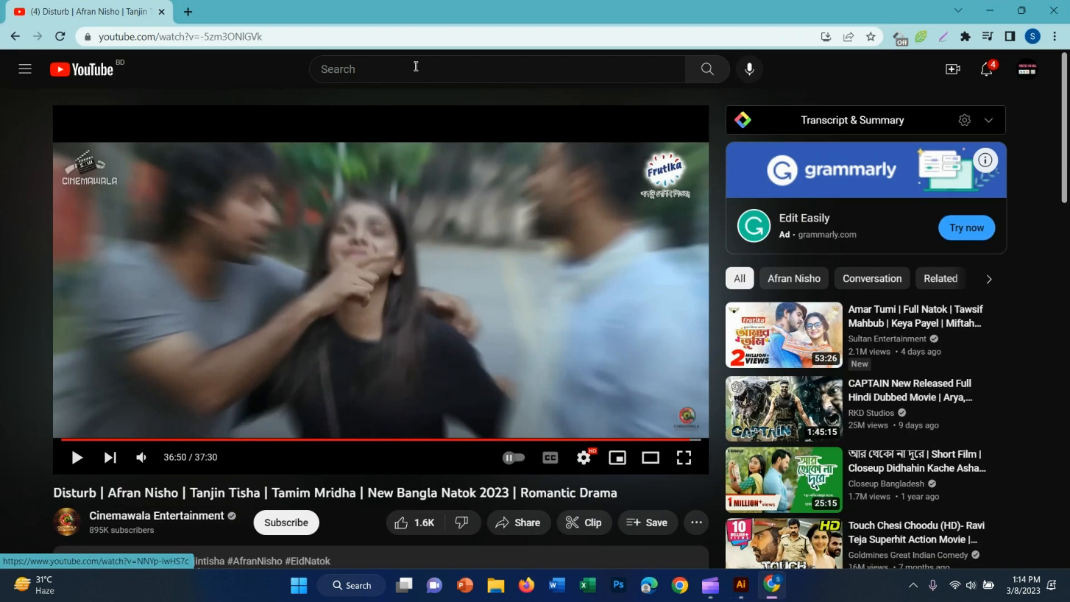
click(185, 11)
text(p)
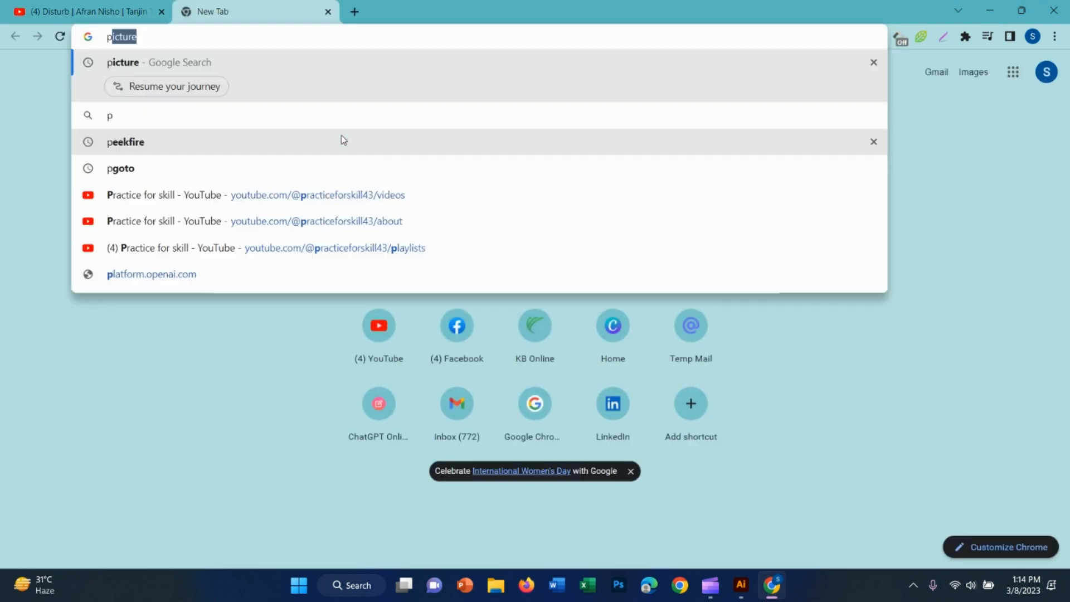
text(icture)
key(Return)
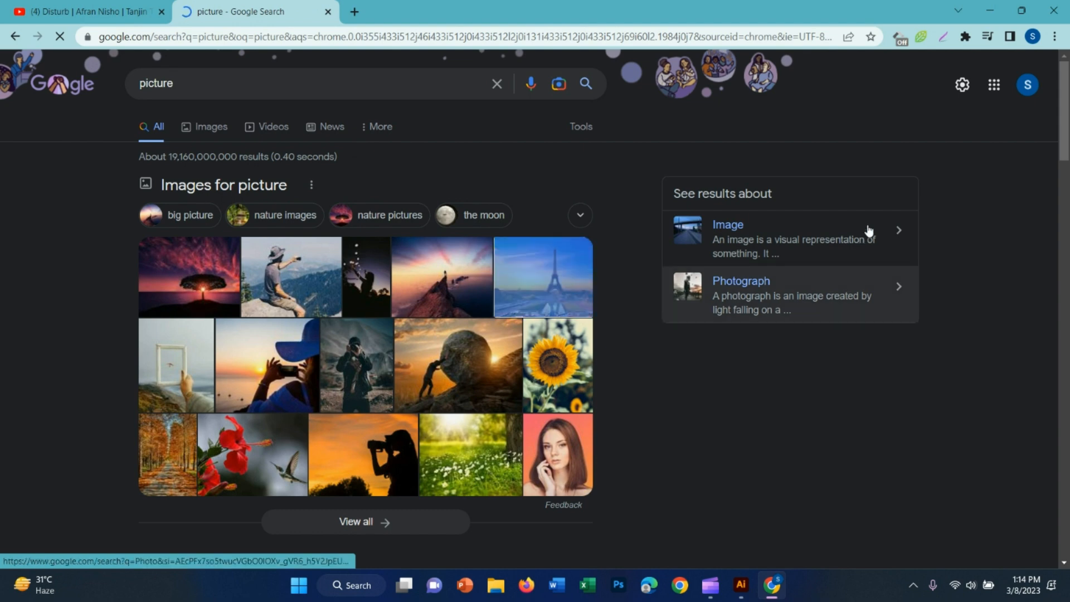
Step: Copy the Eiffel Tower photo from the image results and paste it into the business card document in Illustrator
click(544, 277)
right_click(830, 228)
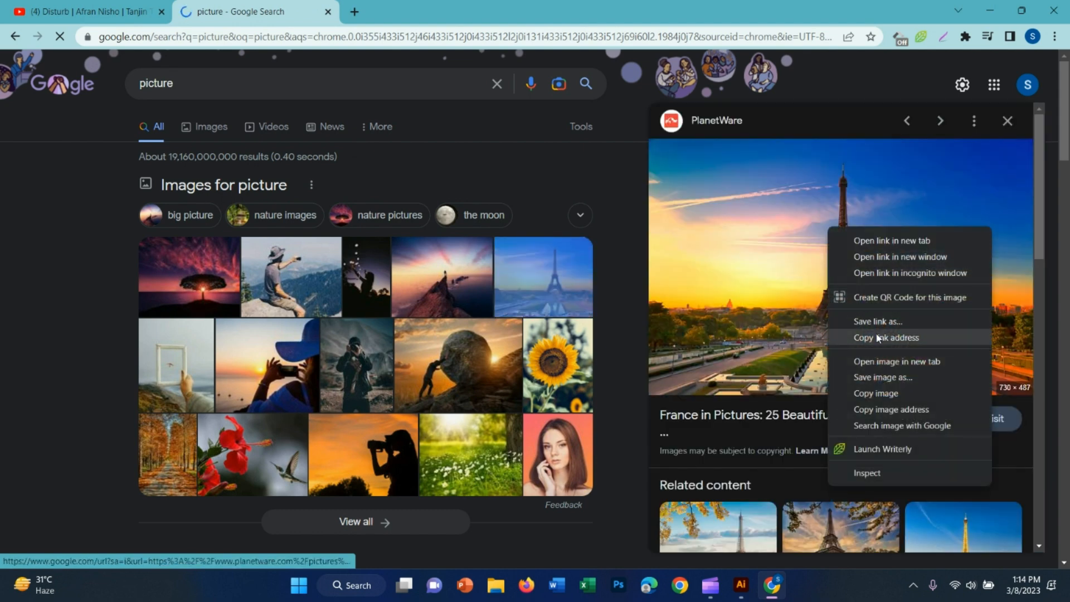
click(884, 394)
click(741, 585)
key(ctrl+v)
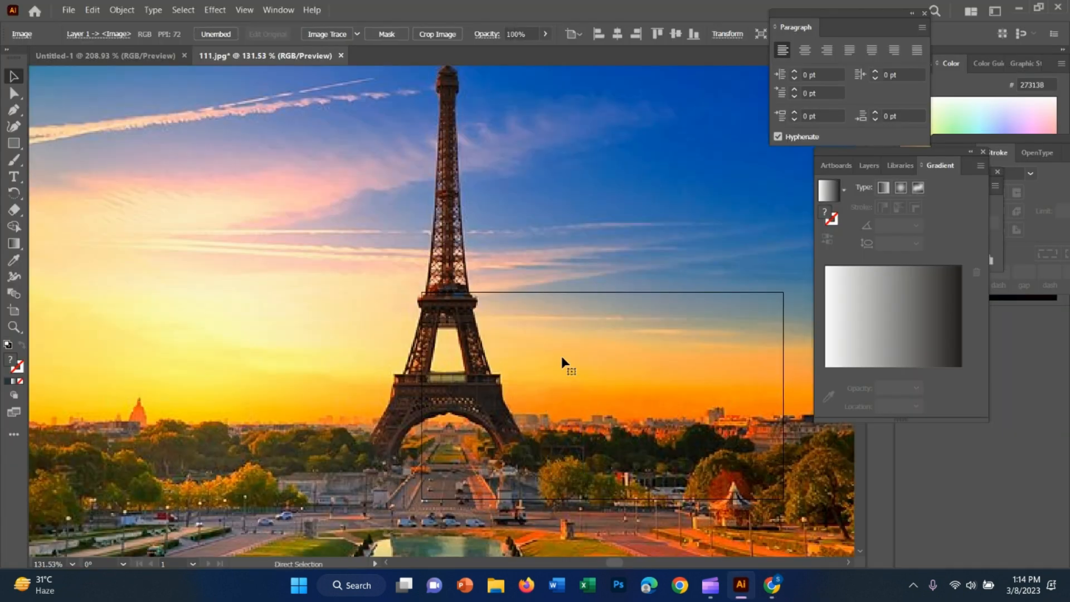
Step: Scale the pasted Eiffel Tower photo down to fit within the artboard and place it over the card
key(z)
drag(764, 523, 711, 442)
scroll(710, 441, down, 2)
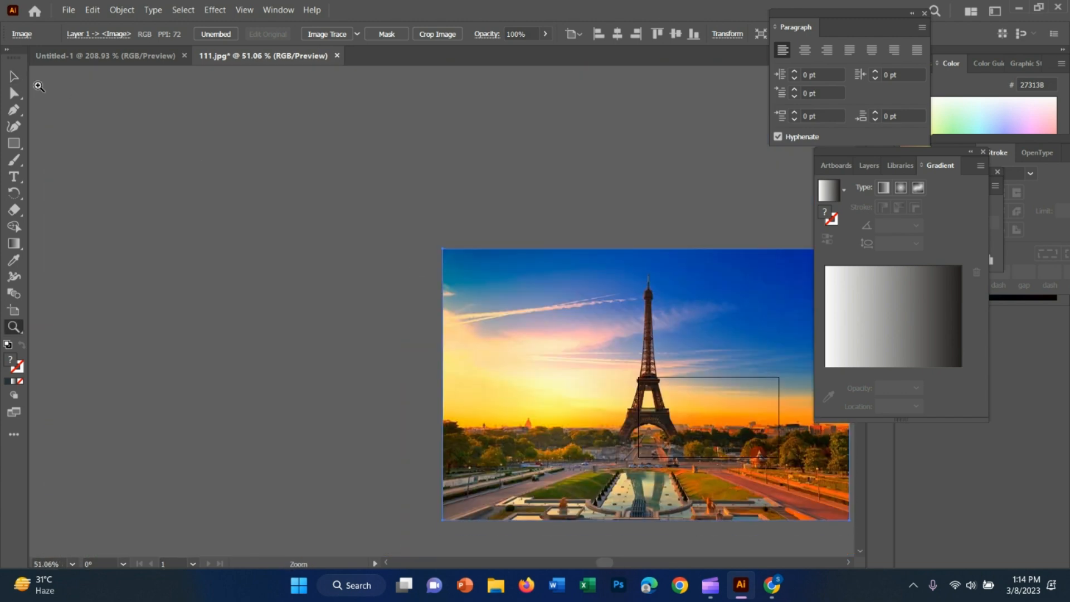
click(14, 76)
drag(696, 349, 610, 329)
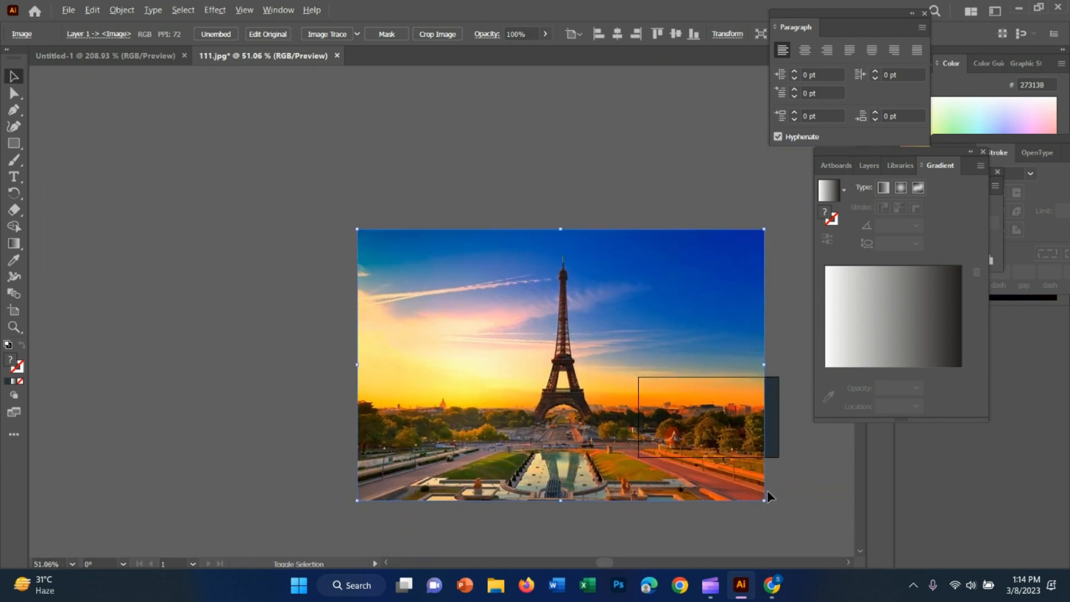
drag(766, 503, 633, 406)
drag(593, 373, 743, 430)
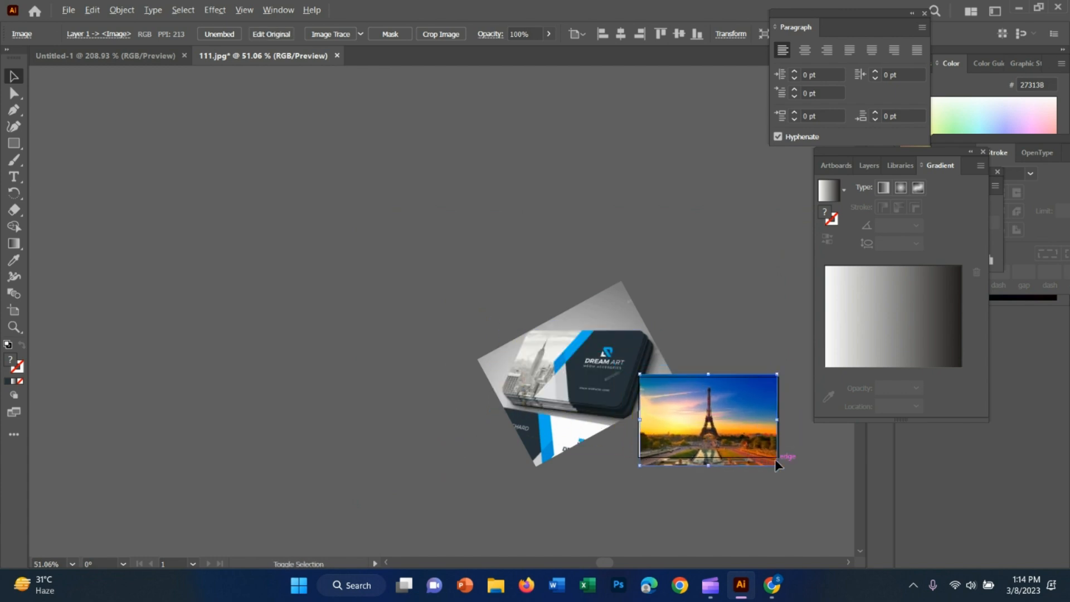
drag(779, 464, 878, 554)
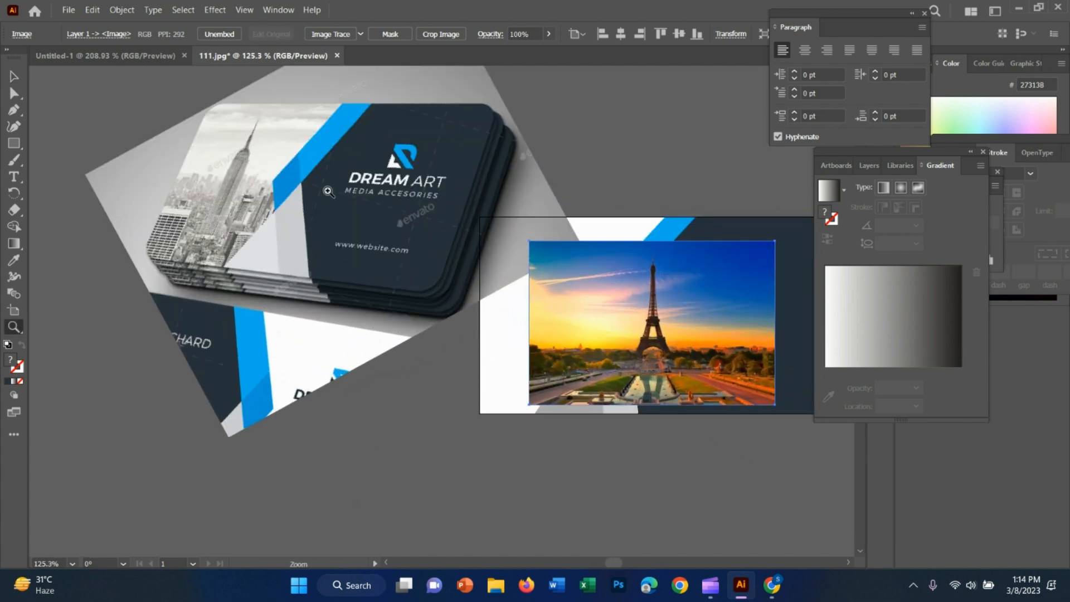
Step: Move the reference image clear of the artboard and shift the photo towards the artboard's upper left corner
click(14, 77)
drag(398, 207, 261, 188)
drag(697, 318, 654, 300)
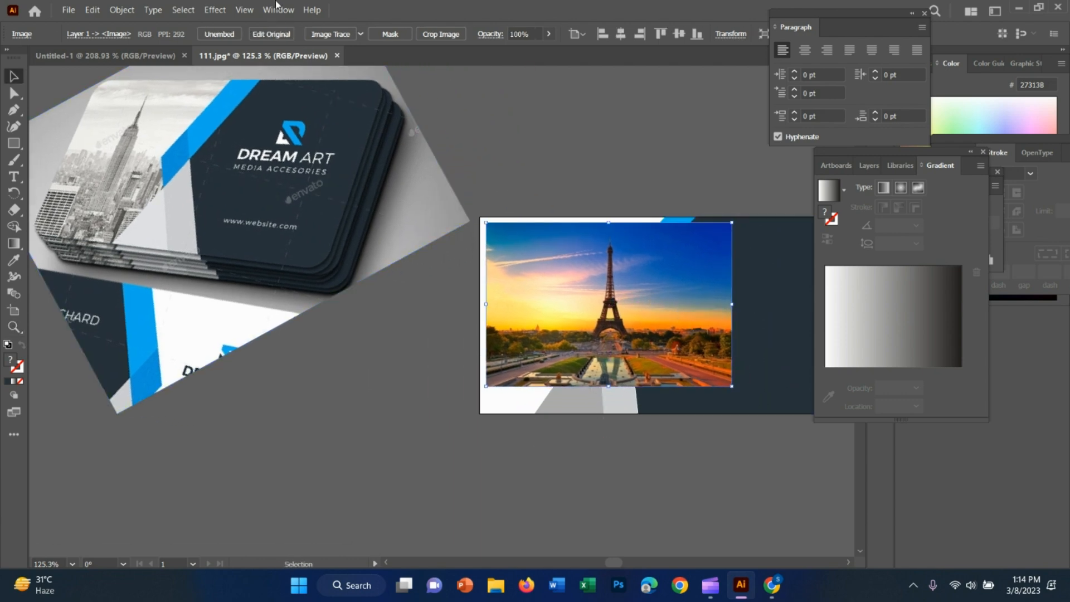
Step: Try tracing the photo with the Silhouettes Image Trace preset and undo the trace
click(360, 34)
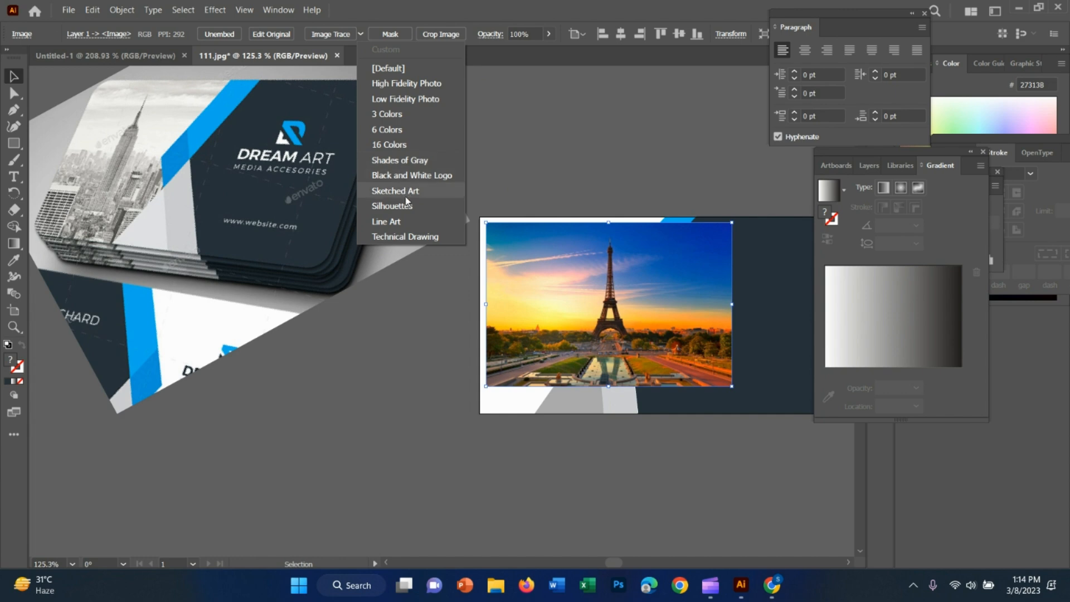
click(406, 213)
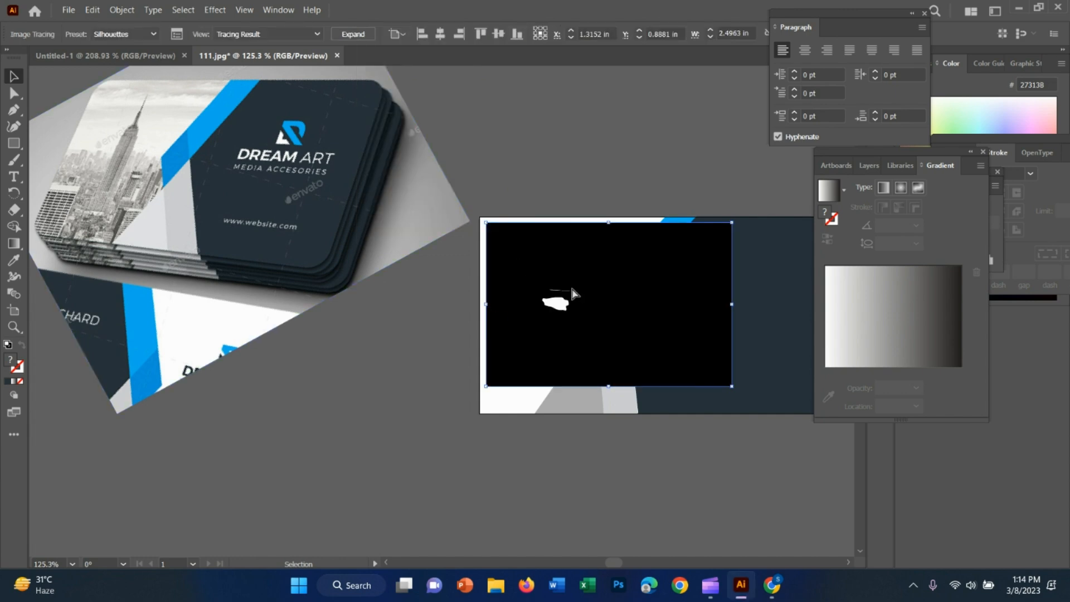
key(ctrl+z)
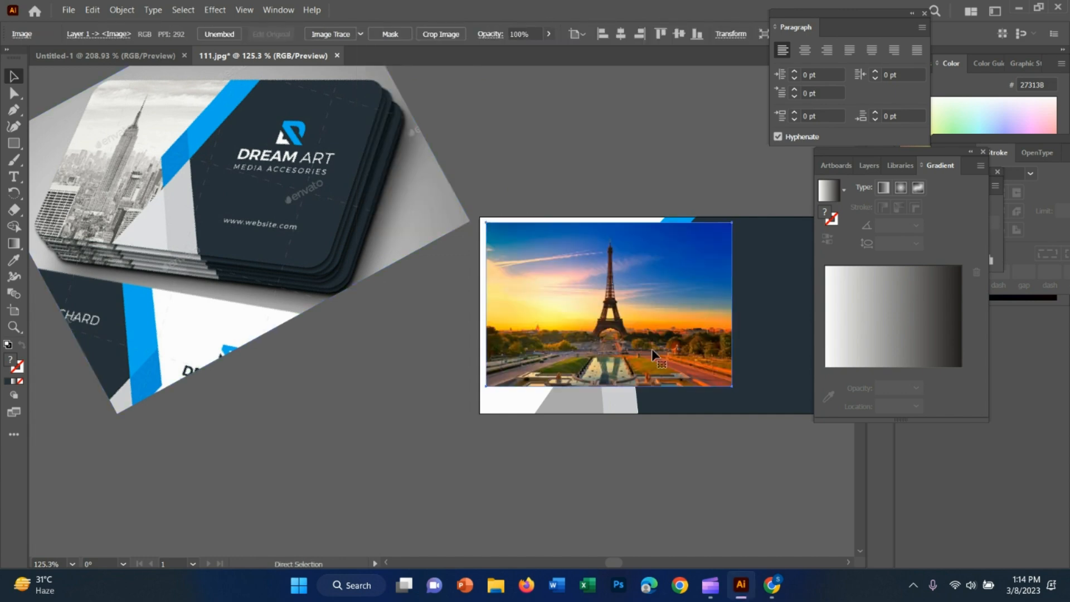
Step: Enlarge the photo beyond the artboard's height and shift it past the artboard's left edge, with its base on the lower edge
drag(602, 299, 595, 293)
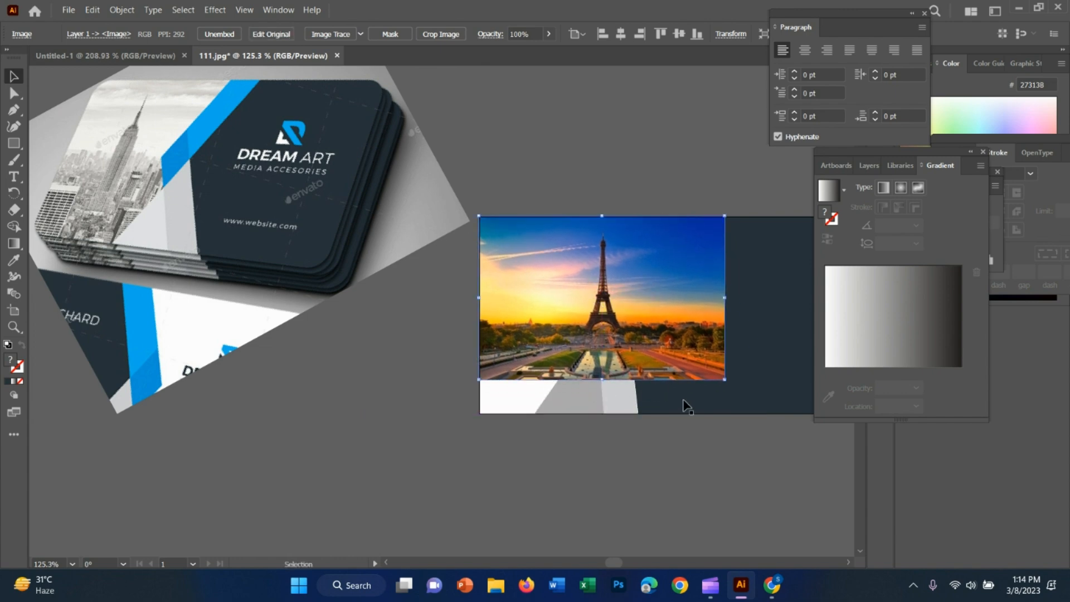
mouse_move(669, 312)
mouse_down()
mouse_move(711, 406)
mouse_move(671, 314)
mouse_up()
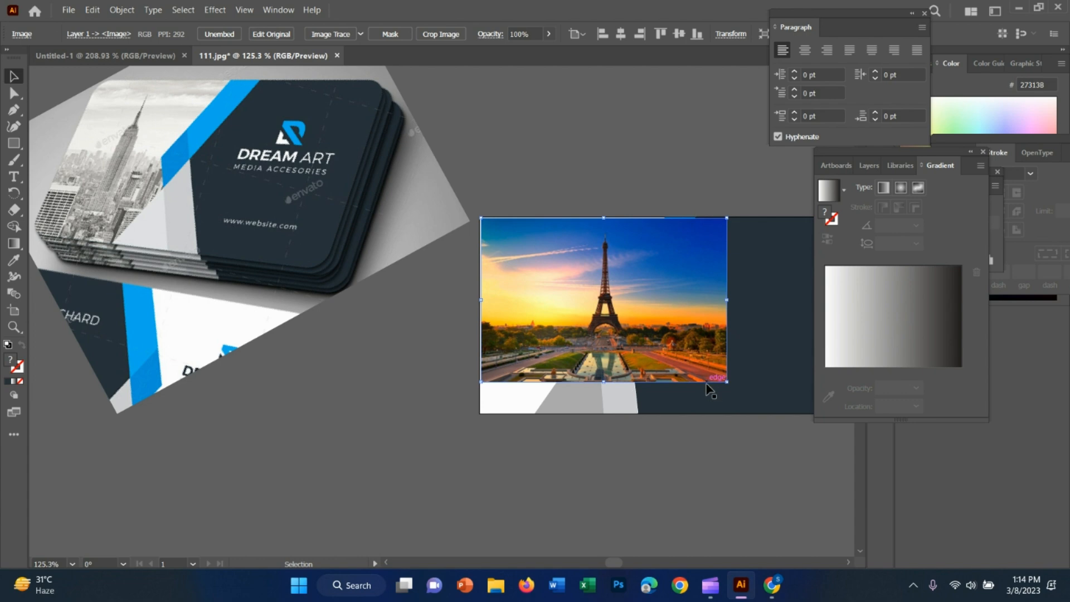
key(z)
key(v)
drag(724, 384, 644, 364)
Step: Send the Eiffel Tower photo to the back, behind the strips and navy shapes, and deselect it
right_click(643, 342)
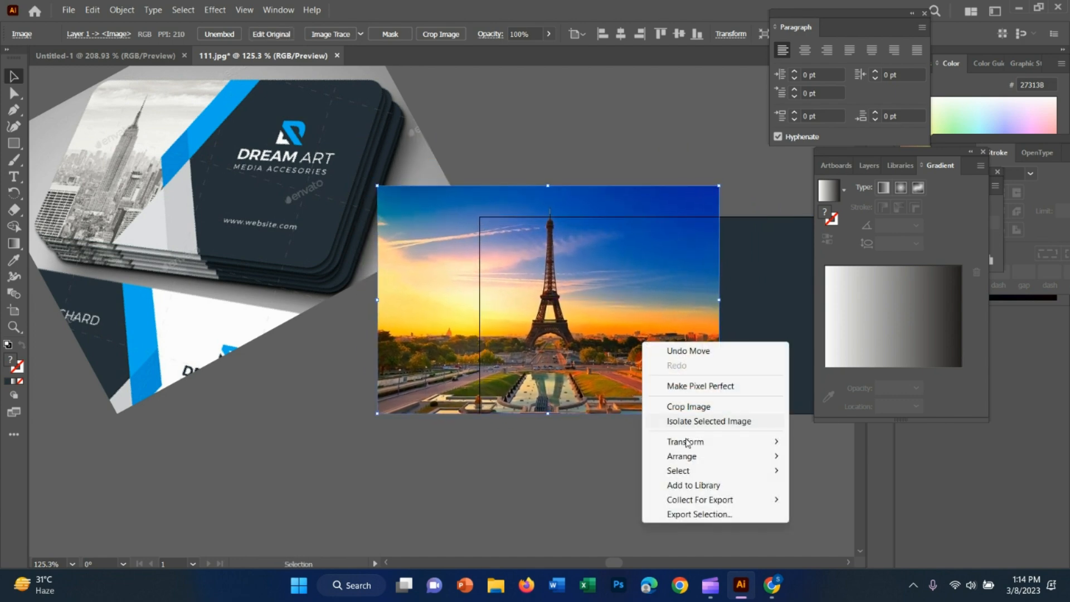
mouse_move(704, 461)
click(830, 497)
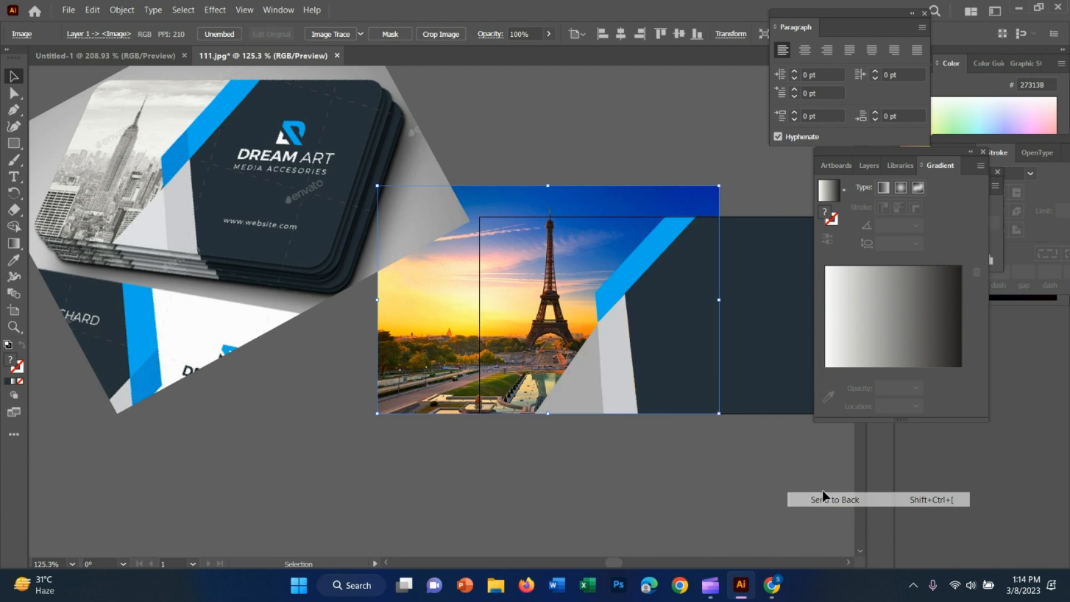
click(694, 450)
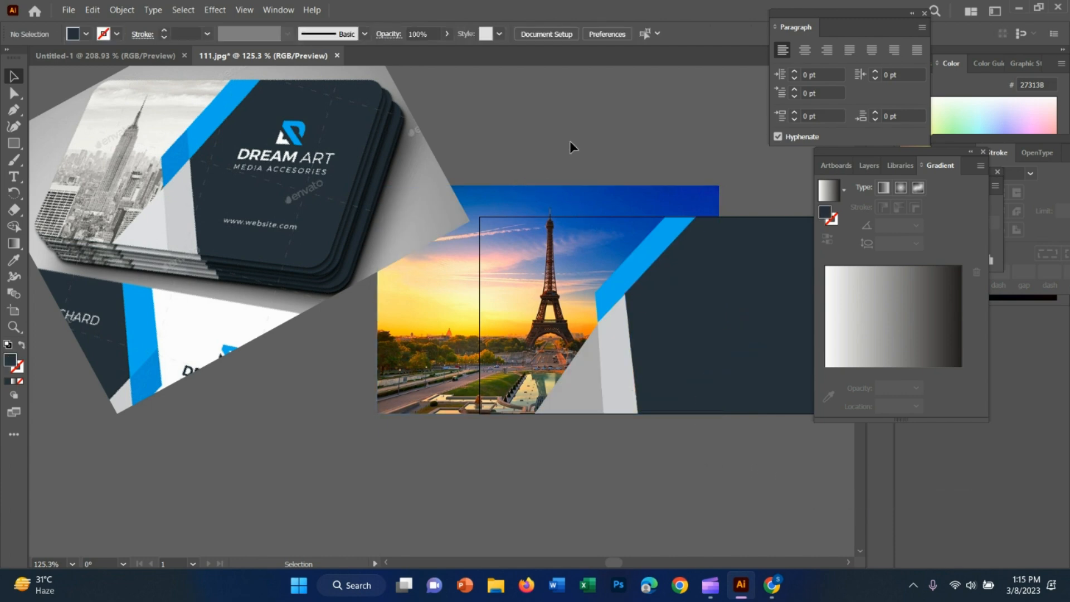
Step: Move the reference image away and draw straight lines across the photo along the artboard's upper and left edges
drag(363, 189, 271, 121)
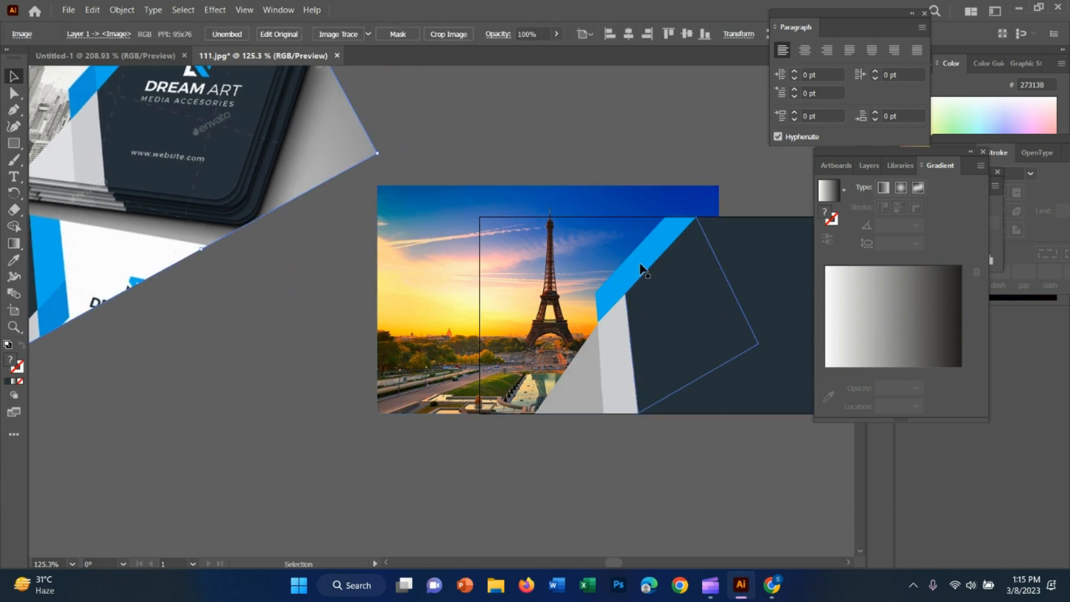
click(420, 315)
click(312, 287)
drag(10, 144, 72, 210)
drag(341, 216, 727, 216)
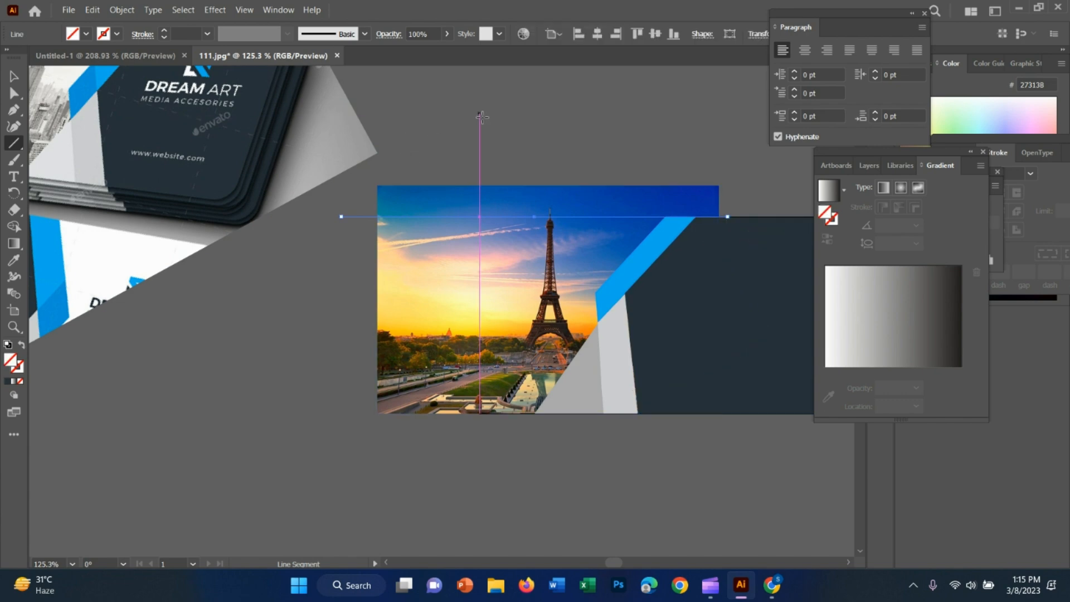
drag(479, 114, 505, 483)
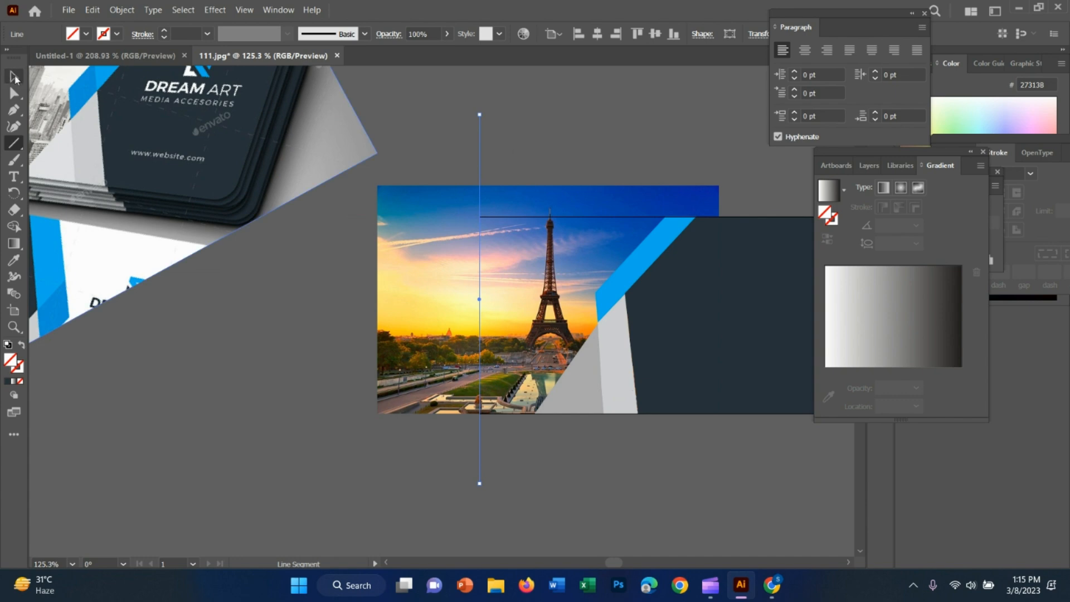
Step: Try to cut the photo along the two lines with Pathfinder Divide, including with all the card artwork selected
key(v)
shift+click(494, 196)
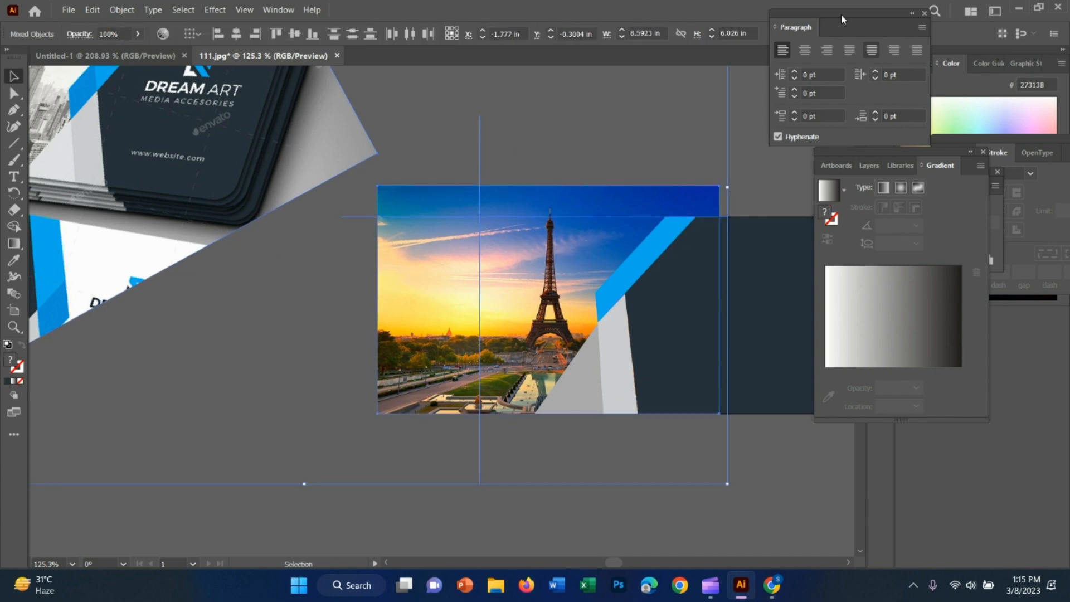
drag(908, 13, 727, 5)
drag(908, 152, 953, 377)
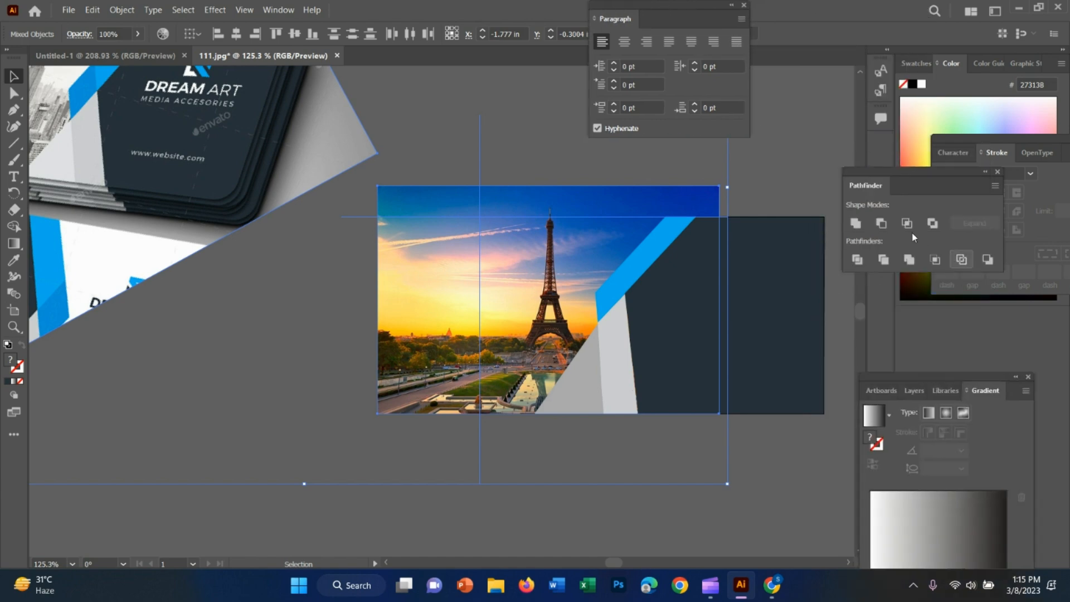
click(859, 260)
click(650, 311)
click(766, 473)
click(626, 256)
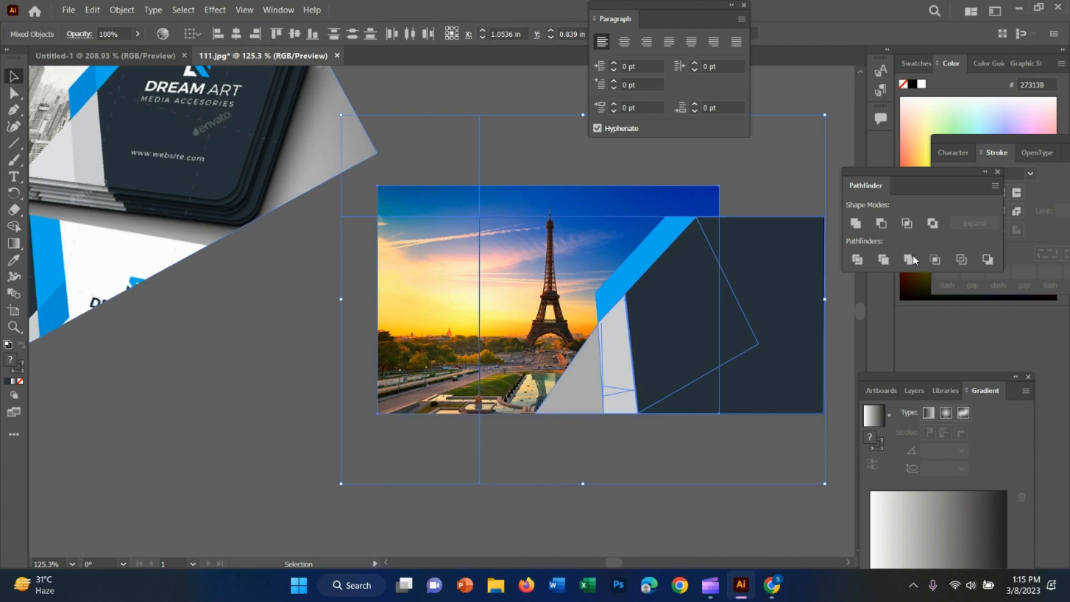
click(857, 259)
click(689, 479)
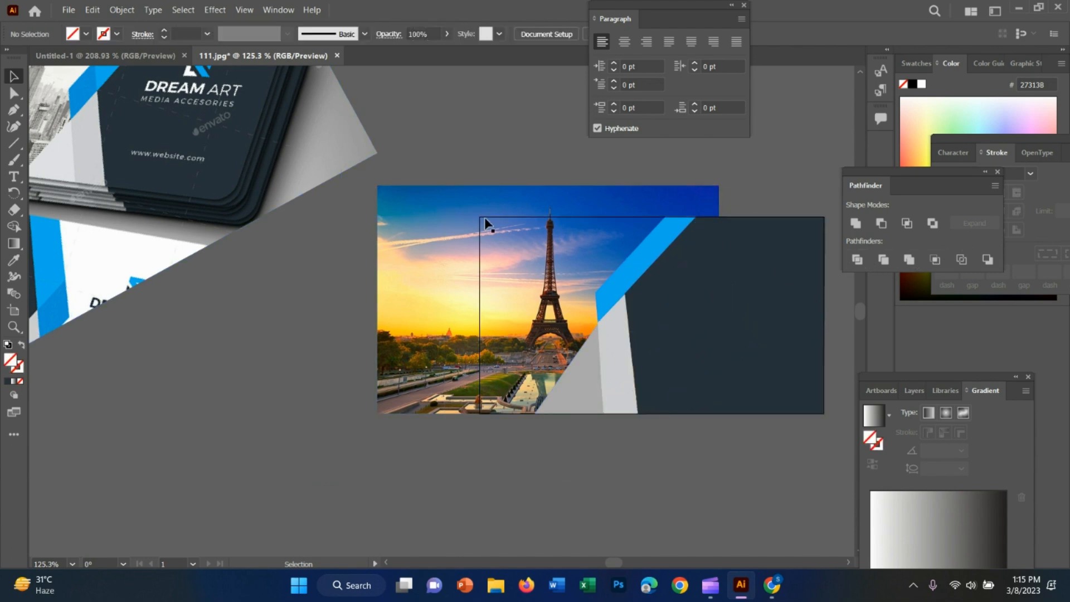
Step: Crop the Eiffel Tower photo to the artboard's left and upper edges, about 2.42 by 1.99 in
right_click(419, 229)
right_click(412, 255)
click(350, 318)
click(484, 253)
right_click(490, 249)
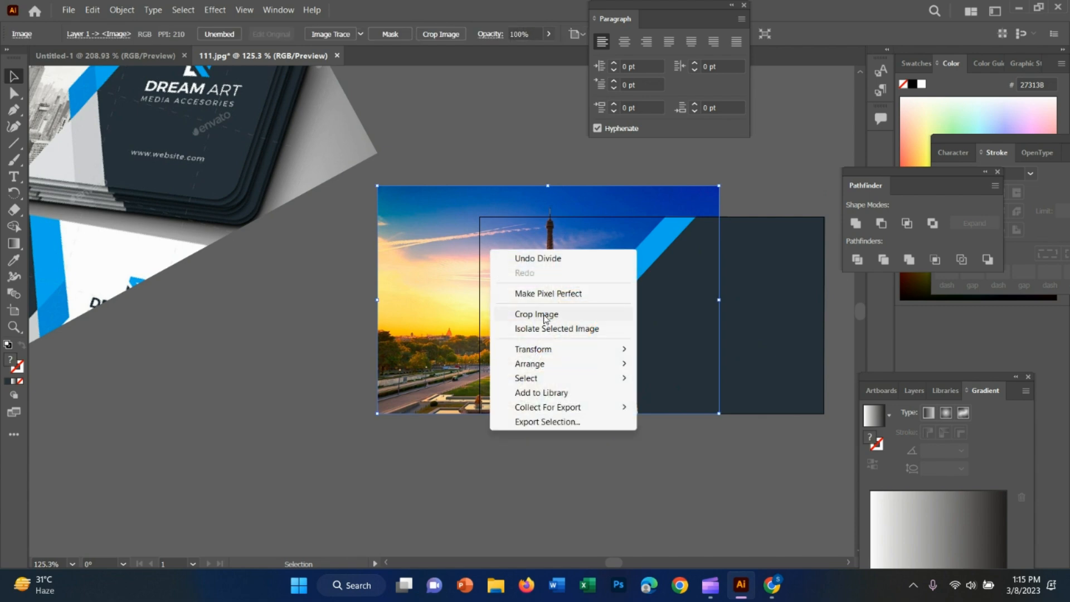
click(544, 315)
drag(379, 412, 479, 415)
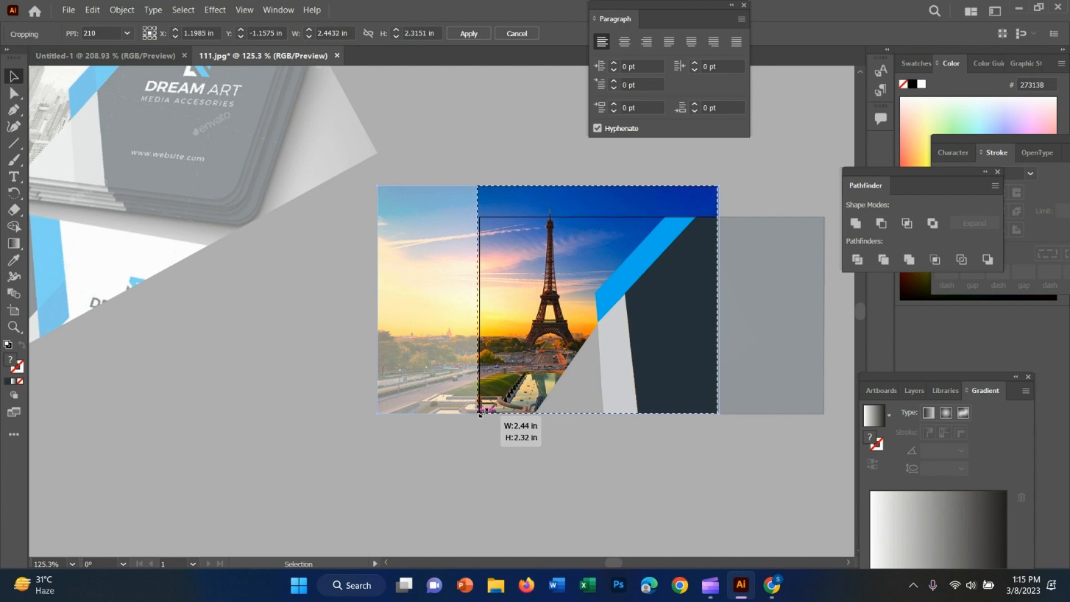
drag(602, 187, 603, 218)
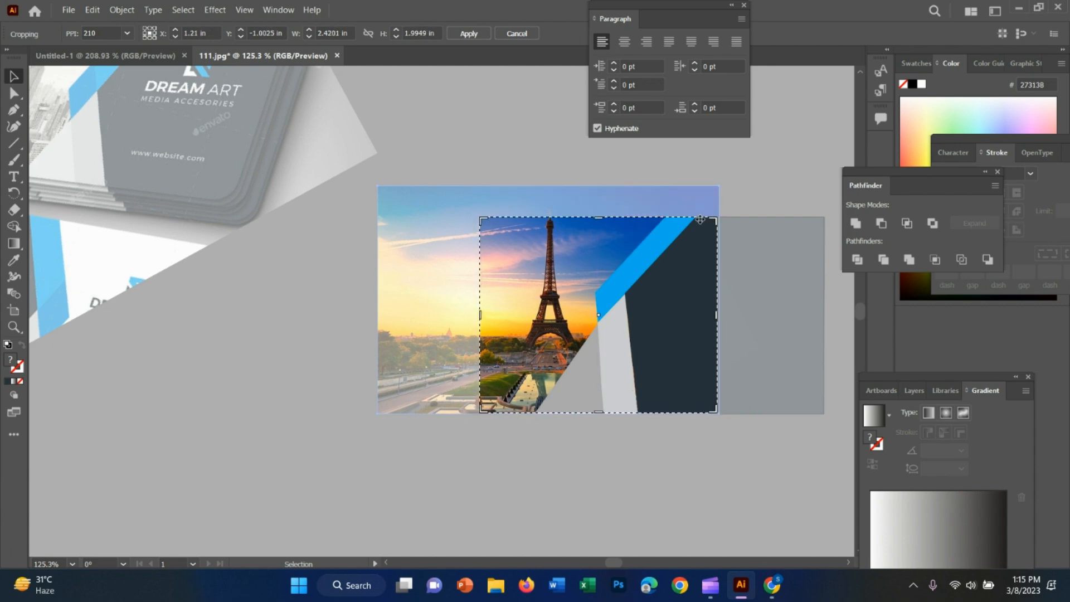
key(Return)
click(501, 139)
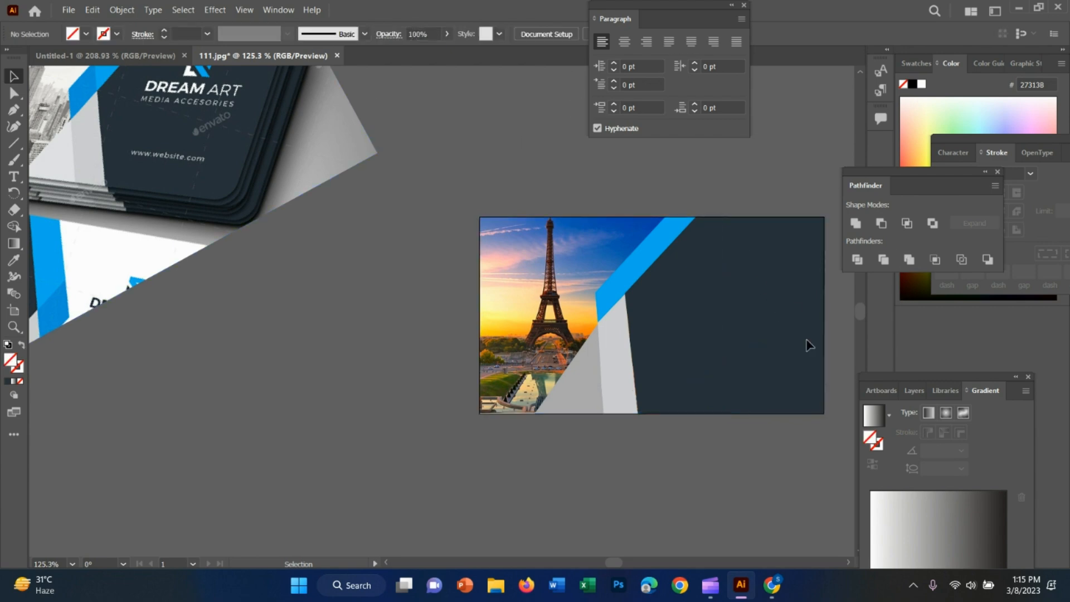
drag(211, 173, 332, 334)
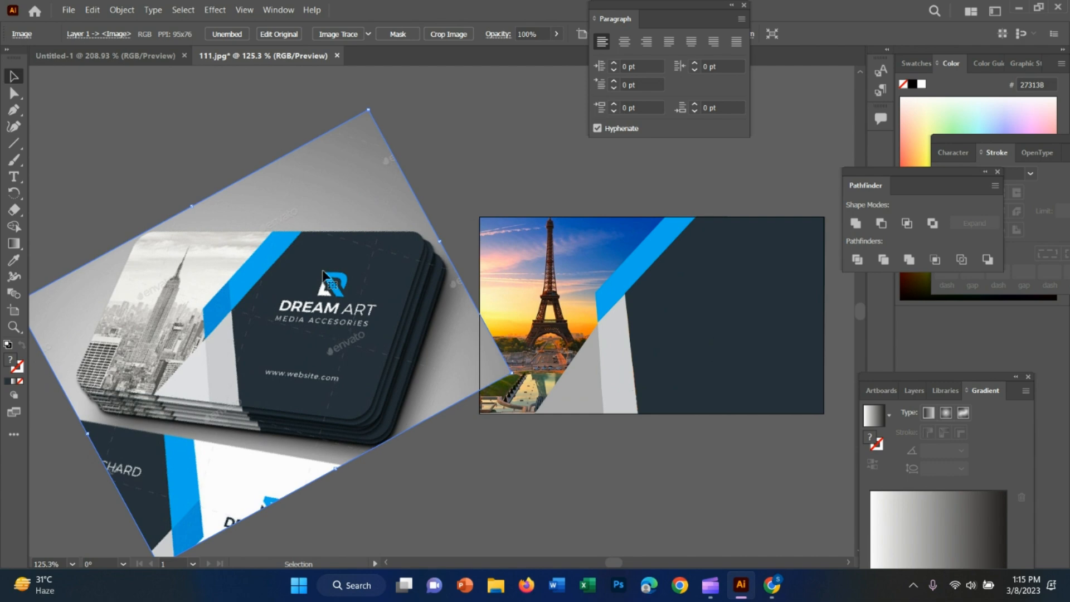
click(772, 301)
click(14, 176)
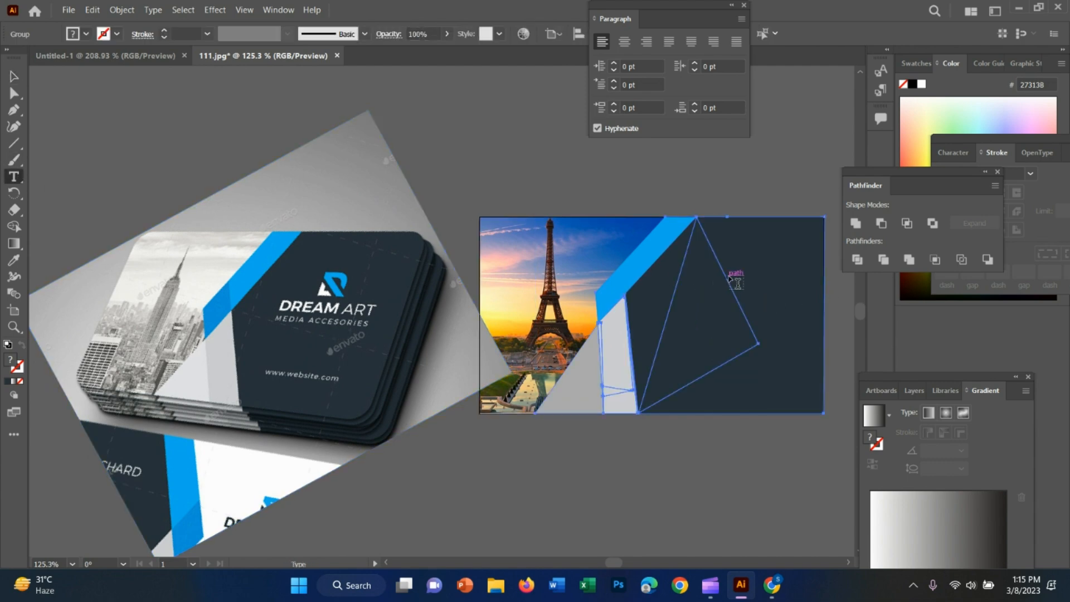
click(737, 283)
key(ctrl+z)
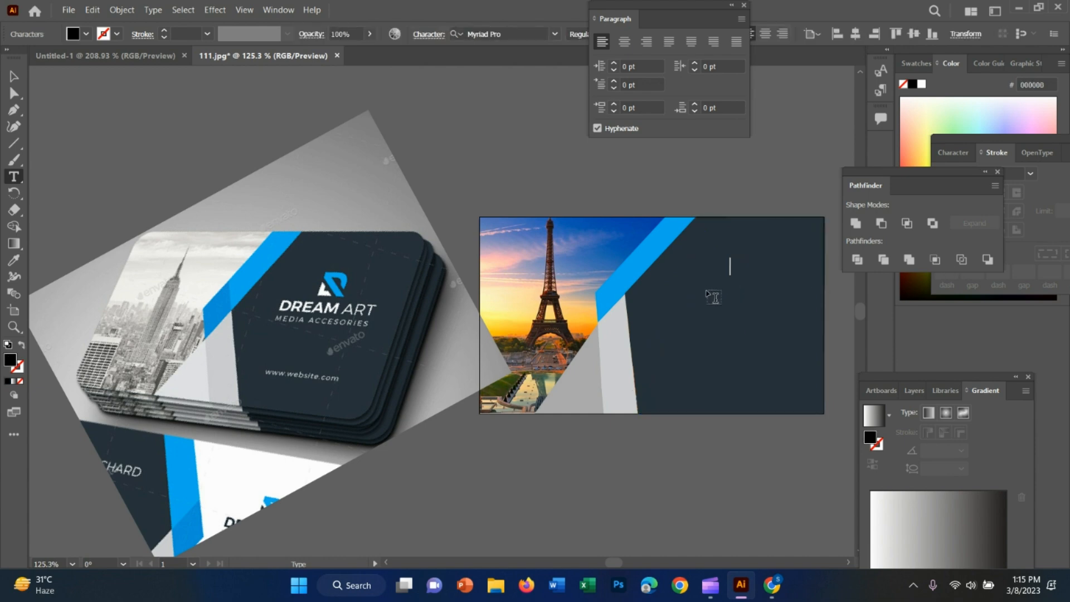
click(715, 294)
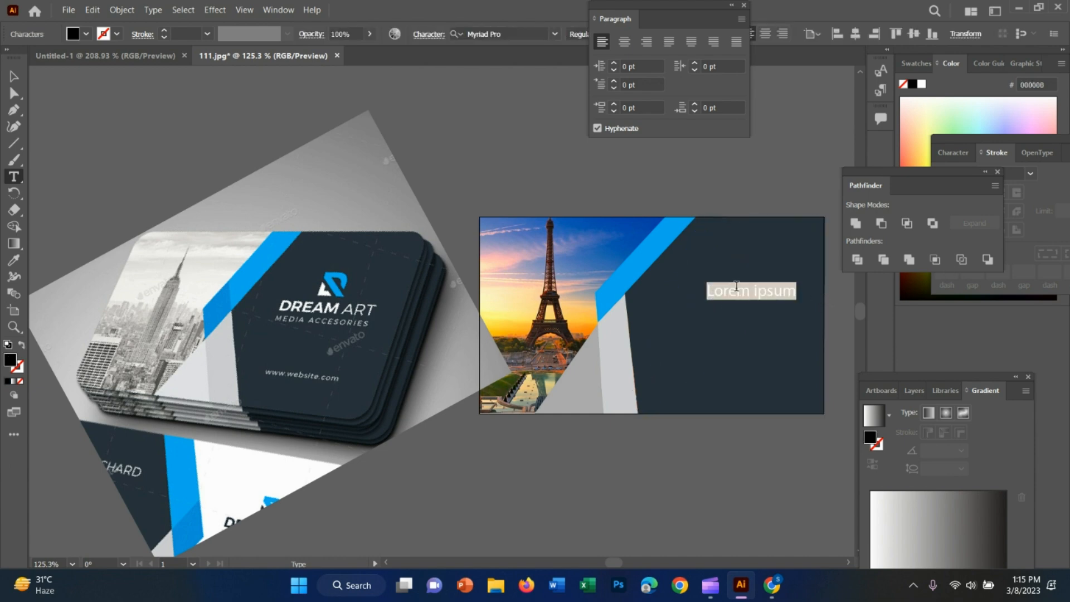
key(BackSpace)
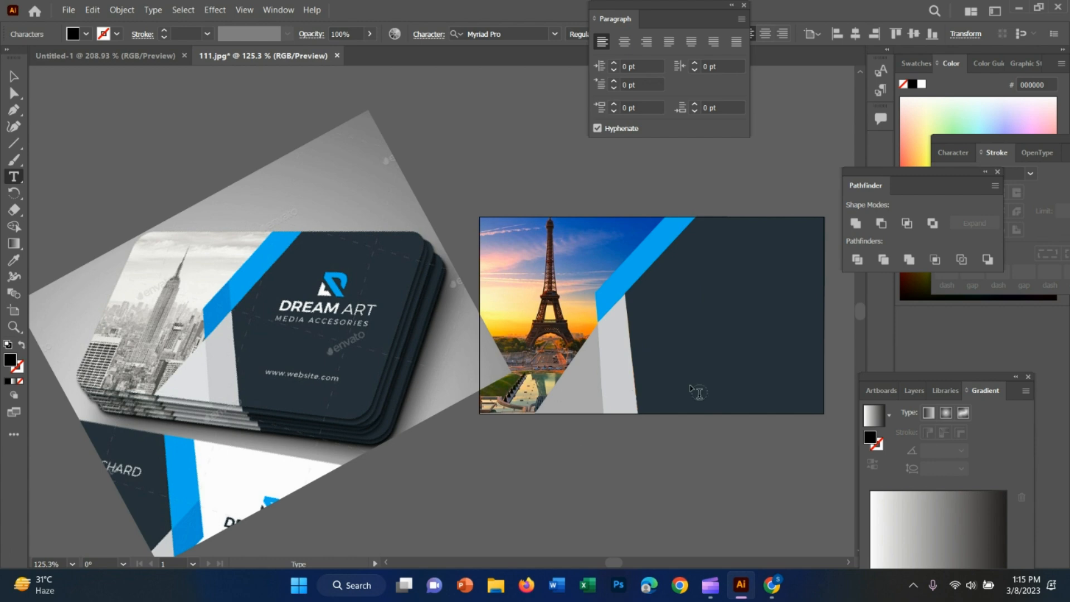
click(14, 78)
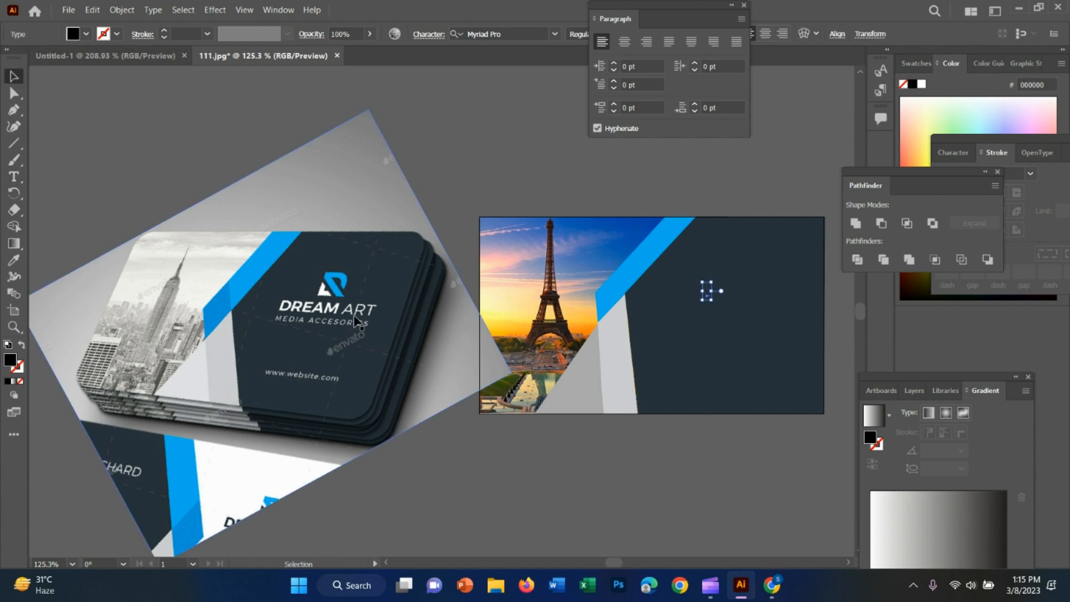
click(724, 171)
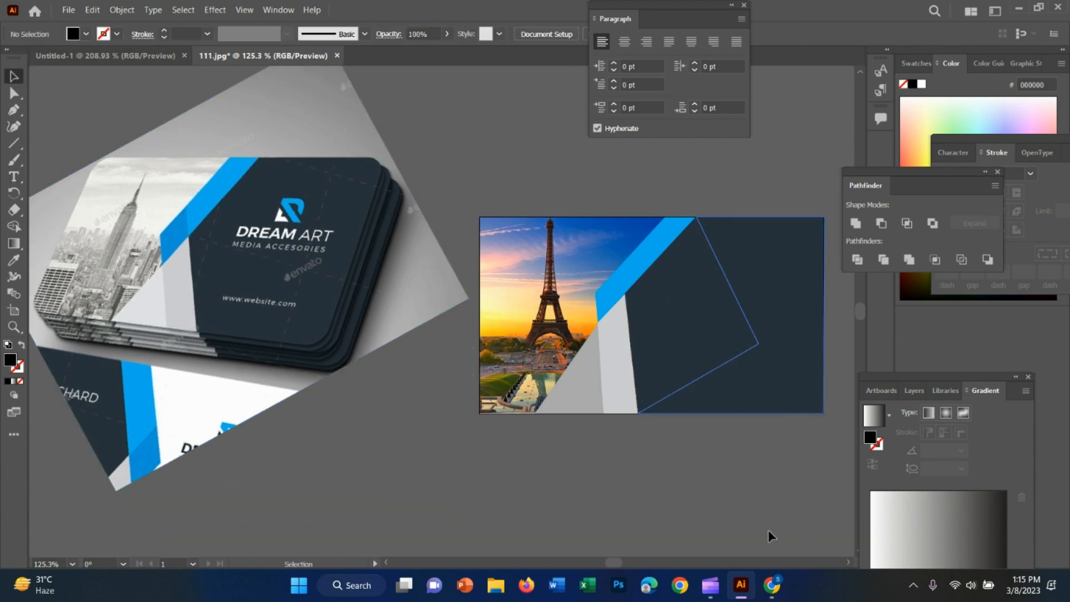